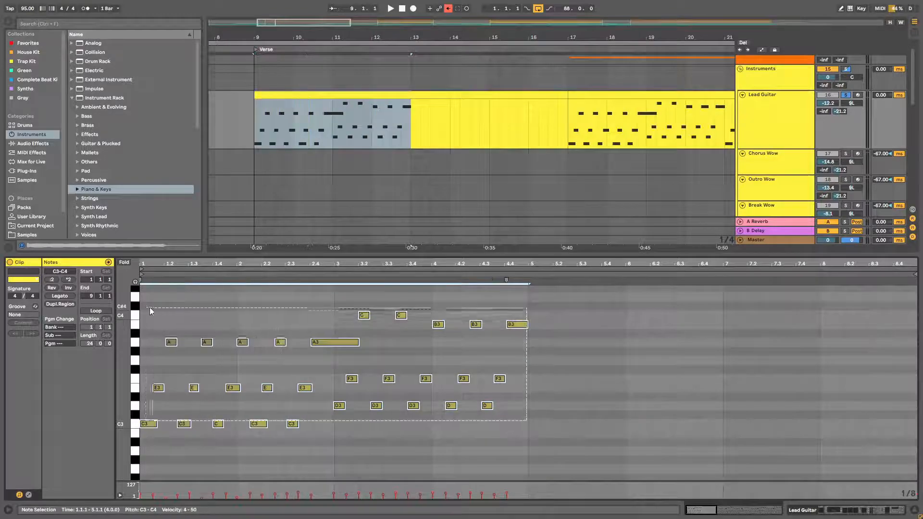
- Duplicate the four-bar Lead Guitar and Intro Chords note patterns into the second halves of their eight-bar clips, and play the chords
{"action": "key", "text": "ctrl+d"}
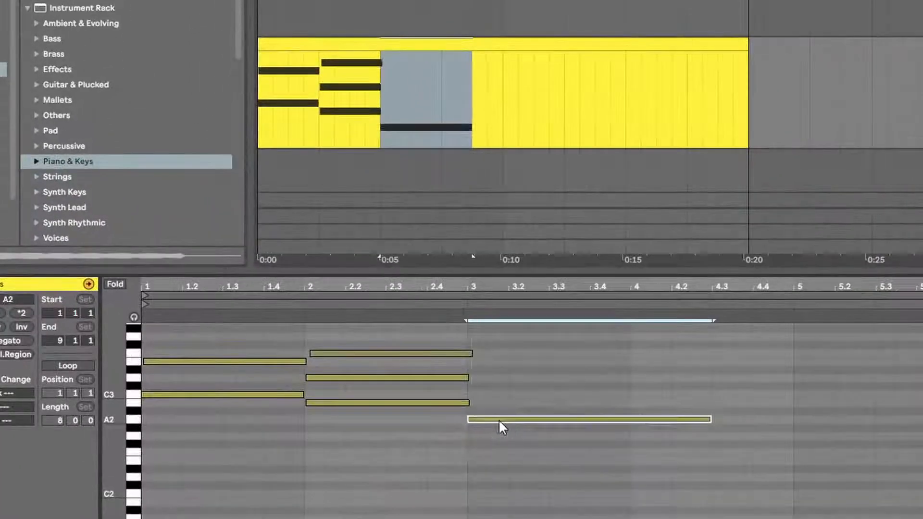
{"action": "left_click_drag", "start_coordinate": [498, 419], "coordinate": [150, 293]}
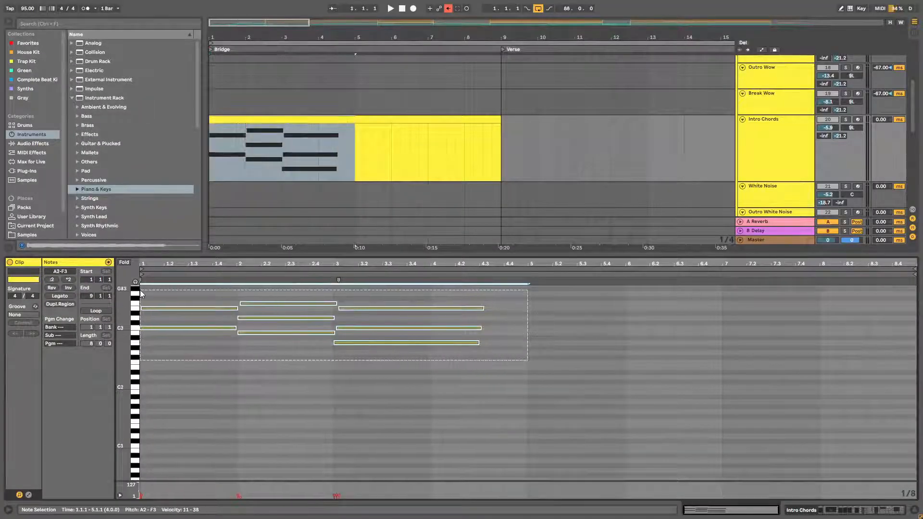
{"action": "key", "text": "ctrl+d"}
{"action": "key", "text": "space"}
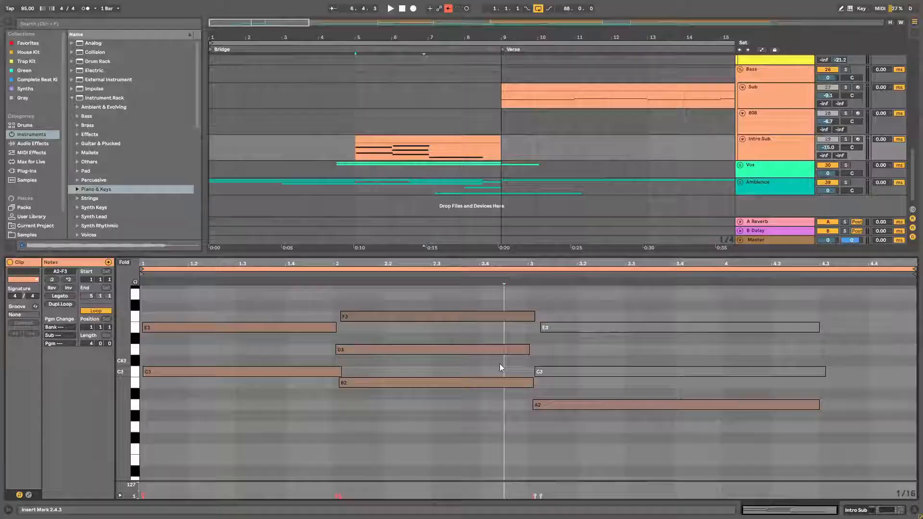
- Deactivate the upper chord notes in the Intro Sub clip, including D3 and F3 in bar 2
{"action": "left_click_drag", "start_coordinate": [535, 362], "coordinate": [483, 305]}
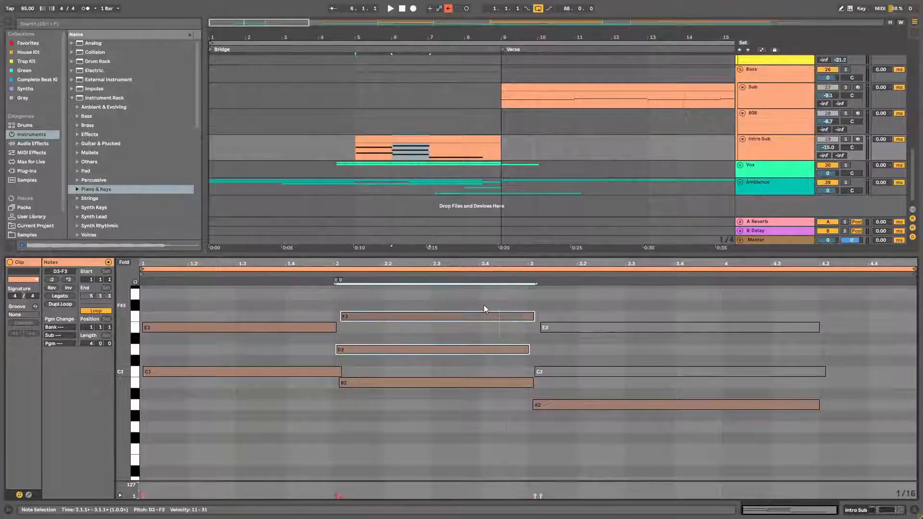
{"action": "left_click_drag", "start_coordinate": [309, 342], "coordinate": [276, 319]}
{"action": "key", "text": "0"}
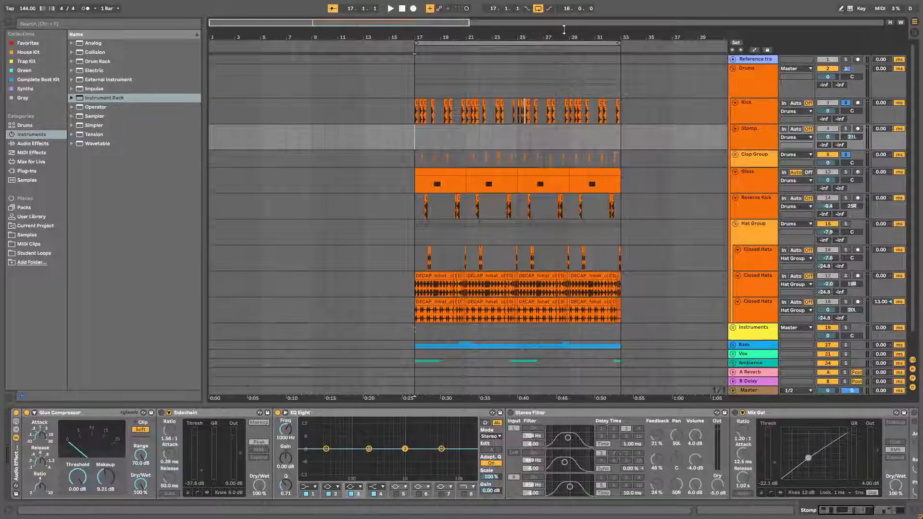
- Play the drum section from bar 17 to listen to the kick and claps
{"action": "left_click_drag", "start_coordinate": [552, 34], "coordinate": [476, 71]}
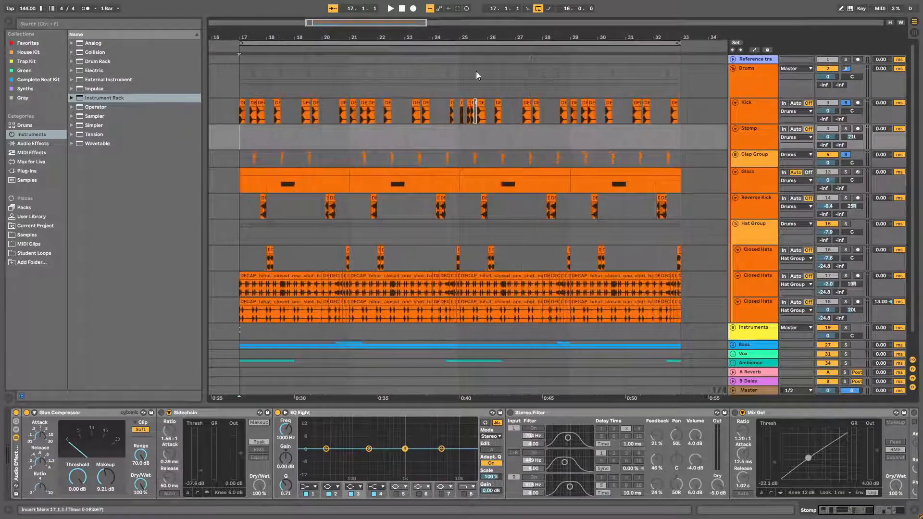
{"action": "left_click", "coordinate": [239, 119]}
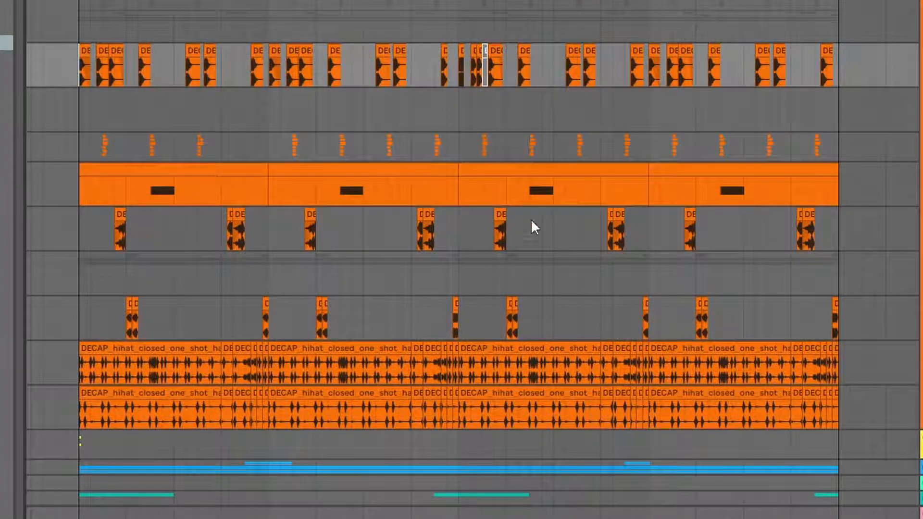
{"action": "key", "text": "space"}
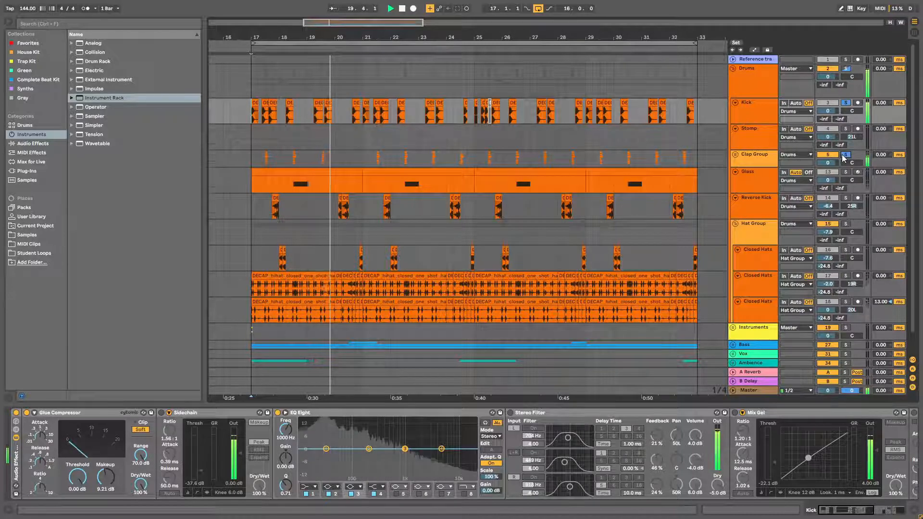
{"action": "scroll", "coordinate": [845, 192], "scroll_direction": "down", "scroll_amount": 1}
{"action": "scroll", "coordinate": [841, 175], "scroll_direction": "up", "scroll_amount": 1}
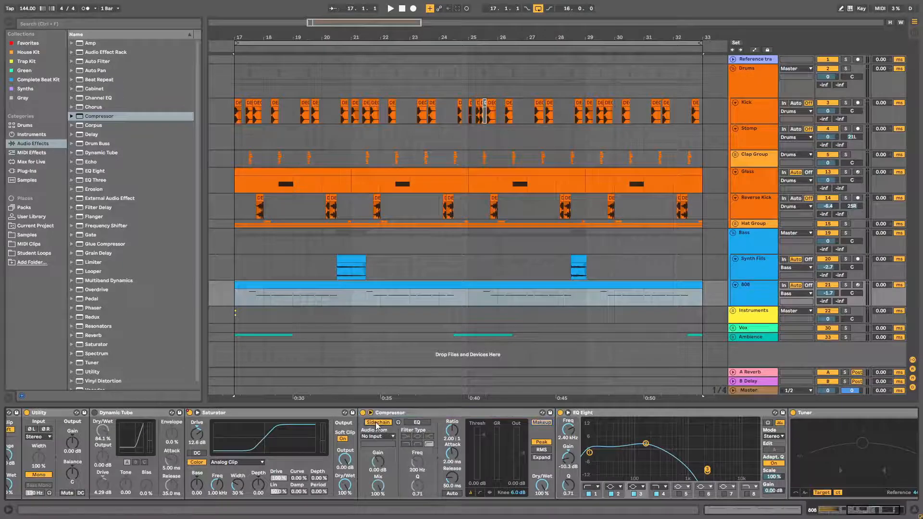
- Set the sidechain input of the 808 track's Compressor to Kick and play the section from bar 17
{"action": "left_click", "coordinate": [378, 437]}
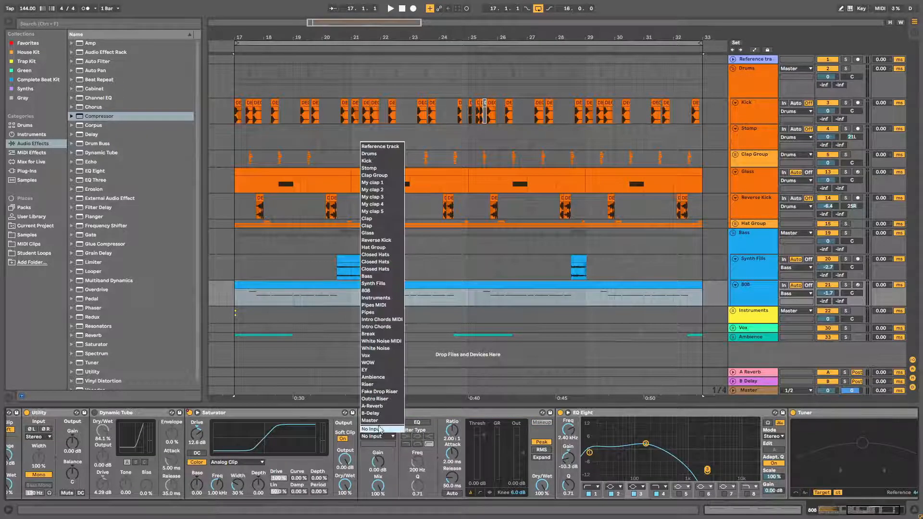
{"action": "left_click", "coordinate": [367, 164]}
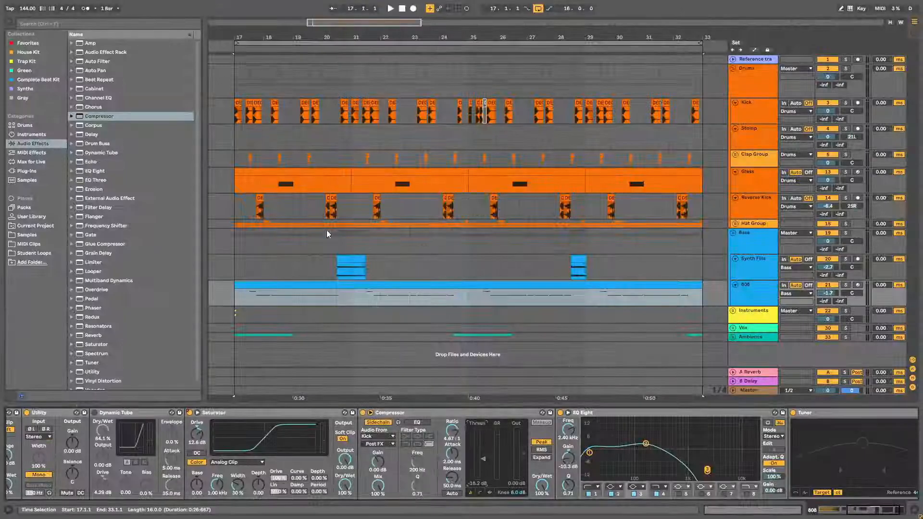
{"action": "left_click", "coordinate": [236, 293]}
{"action": "key", "text": "space"}
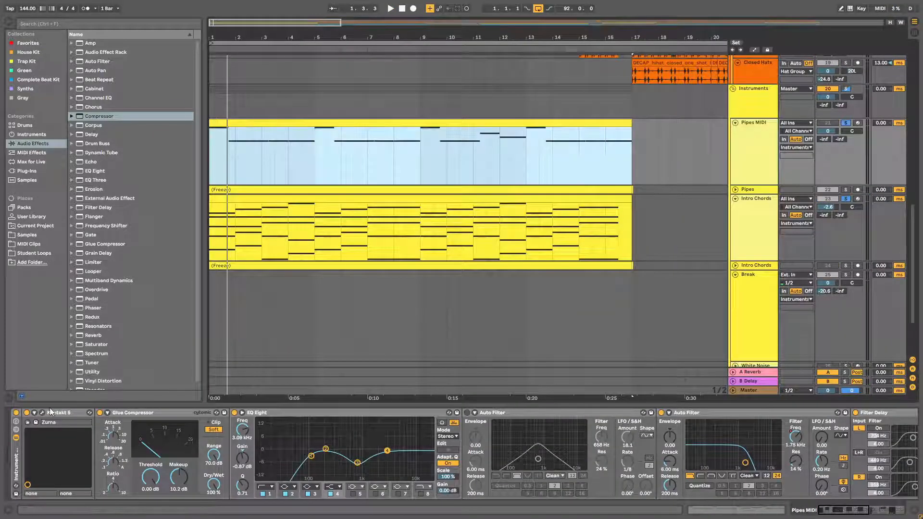
- Open the Kontakt 5 instrument window on the Pipes MIDI track
{"action": "left_click", "coordinate": [42, 413]}
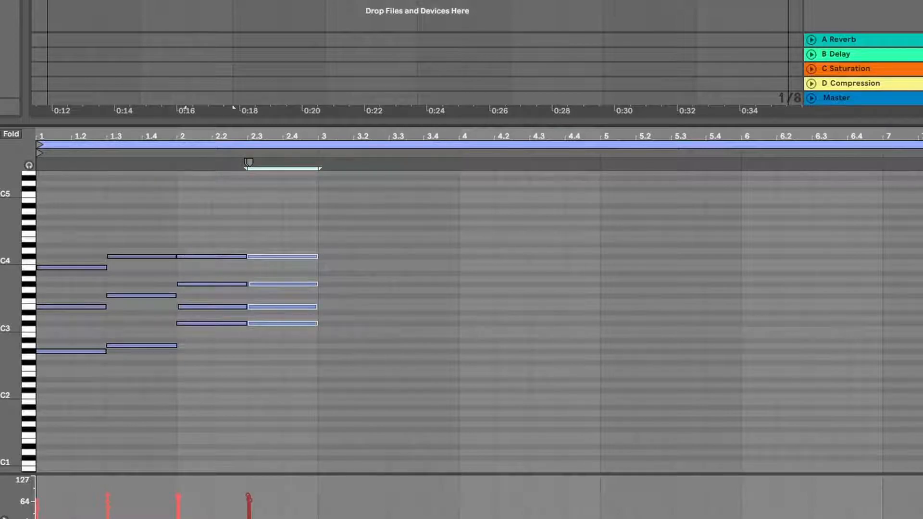
- Repeat the Intro Piano chord progression so it fills the eight-bar verse clip
{"action": "key", "text": "ctrl+z"}
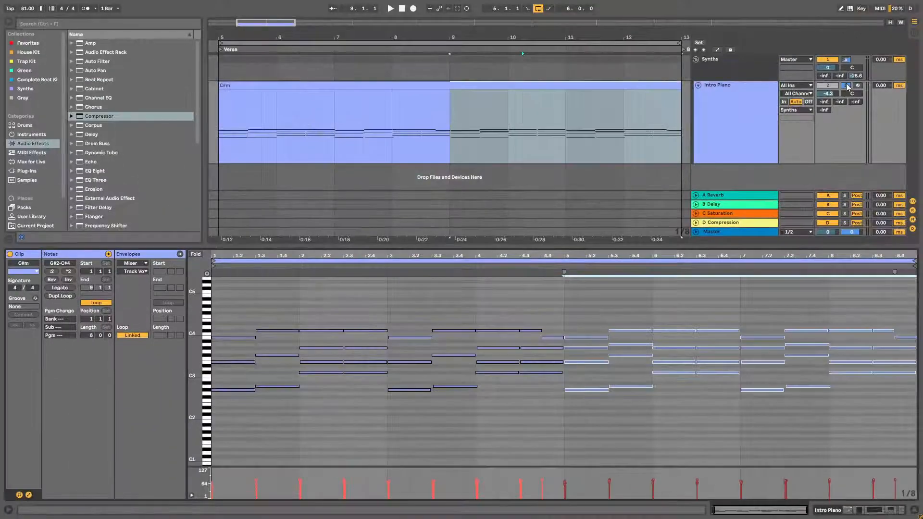
{"action": "key", "text": "ctrl+z"}
{"action": "key", "text": "ctrl+z"}
{"action": "key", "text": "ctrl+z"}
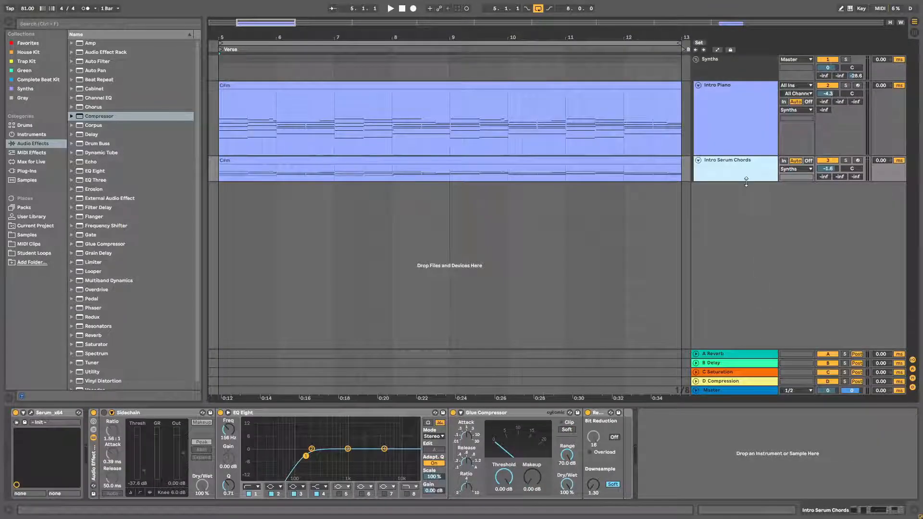
- Enlarge the Intro Serum Chords track, open its Serum synth and bring up the preset list
{"action": "left_click_drag", "start_coordinate": [746, 182], "coordinate": [747, 223]}
{"action": "left_click", "coordinate": [31, 413]}
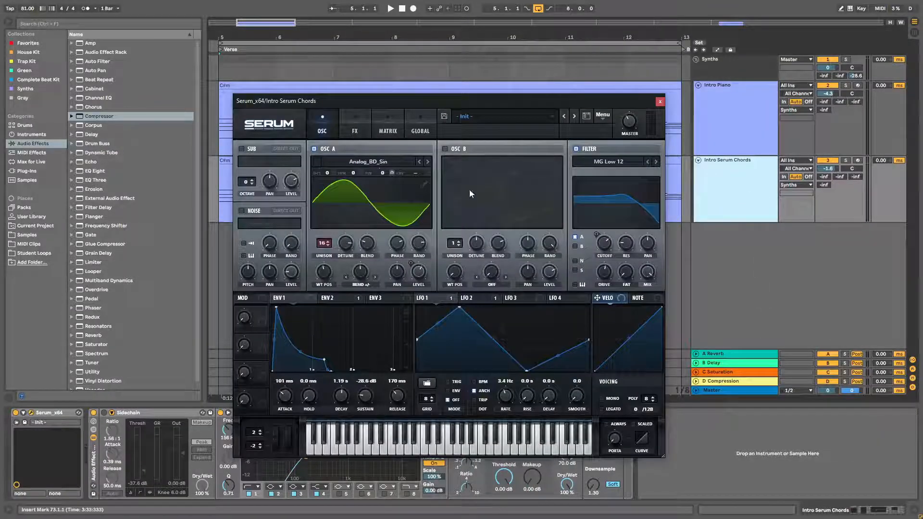
{"action": "left_click", "coordinate": [552, 116]}
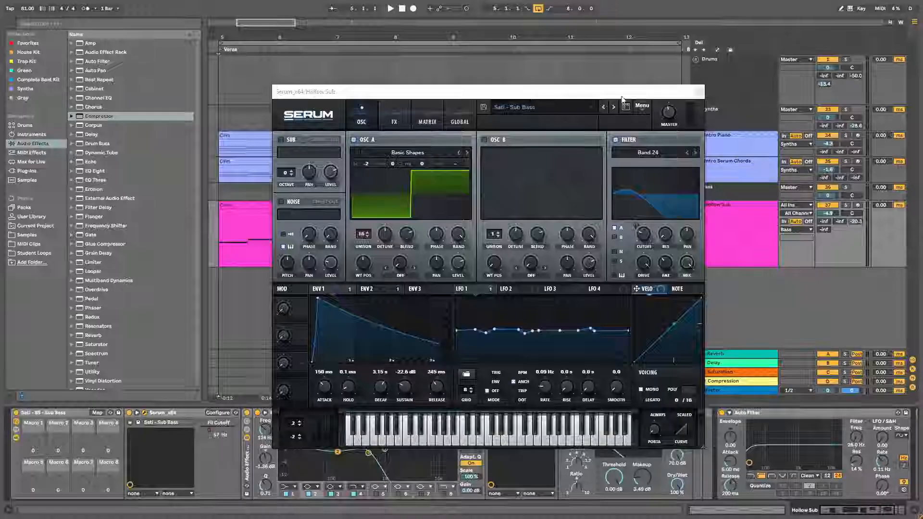
- Close the Serum window, open the notes of the Hollow Sub clip and play it from bar 5
{"action": "left_click", "coordinate": [699, 93]}
{"action": "double_click", "coordinate": [220, 203]}
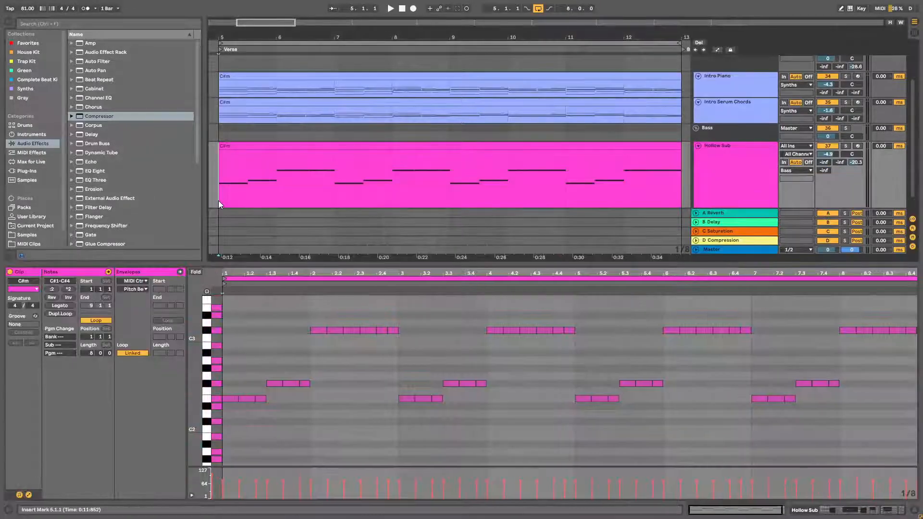
{"action": "key", "text": "space"}
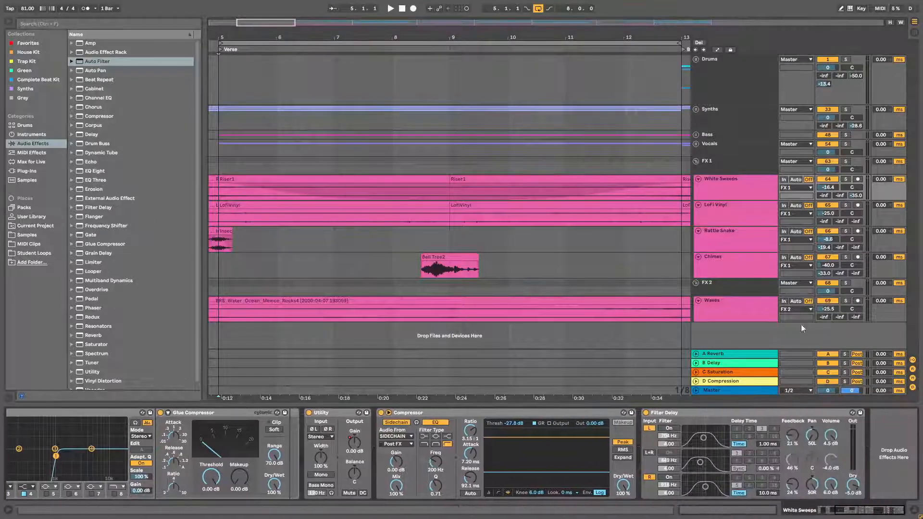
- Examine the effect chains on the LoFi Vinyl and Rattle Snake tracks
{"action": "left_click", "coordinate": [751, 224]}
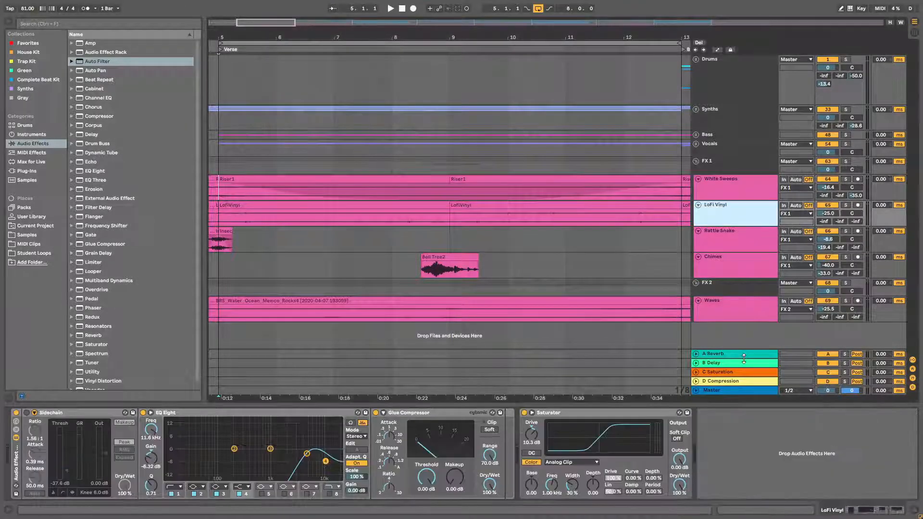
{"action": "left_click", "coordinate": [729, 232]}
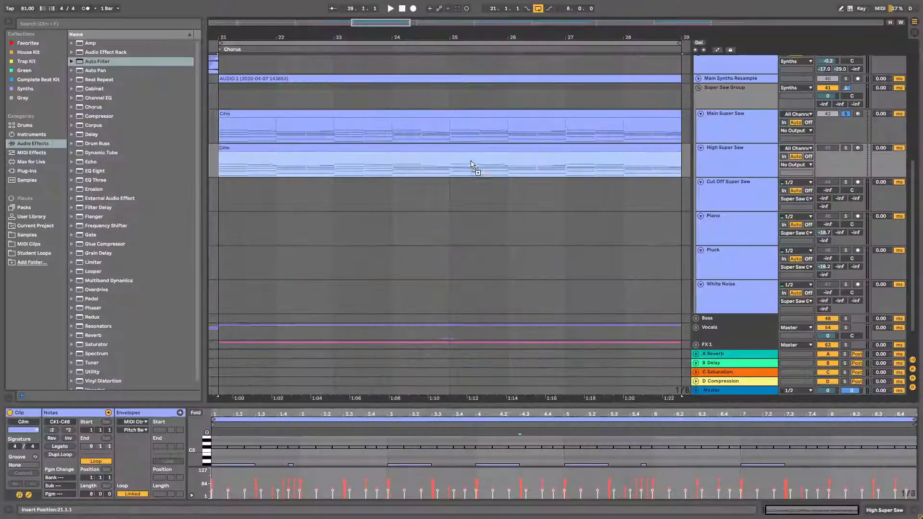
- Copy the C#m chord clip down to the other Super Saw Group layers, including Cut Off Super Saw, Piano and White Noise
{"action": "left_click_drag", "start_coordinate": [471, 163], "coordinate": [468, 215]}
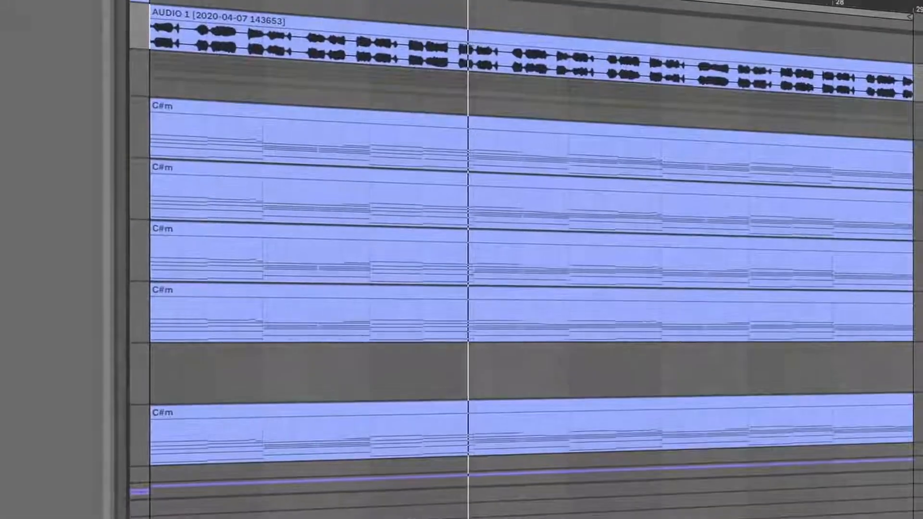
{"action": "left_click_drag", "start_coordinate": [922, 99], "coordinate": [922, 164]}
{"action": "left_click", "coordinate": [920, 172]}
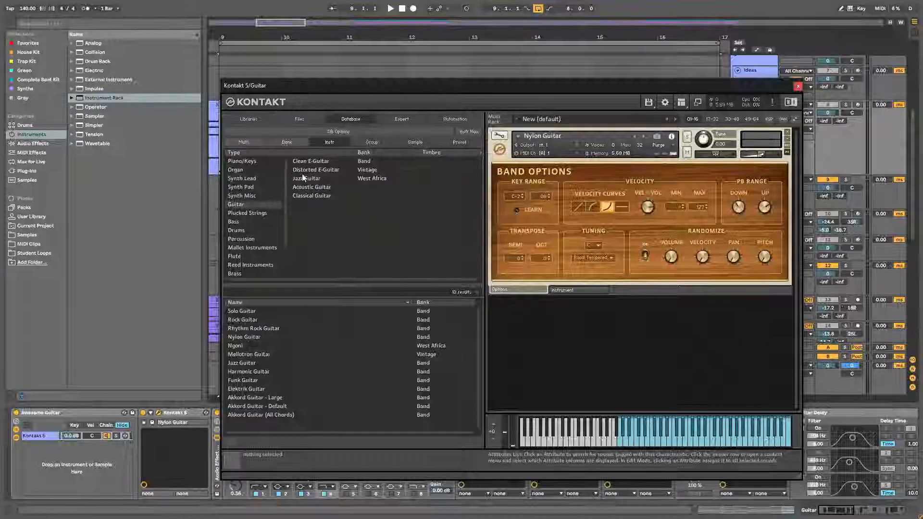
- Filter Kontakt's guitar instruments by Classical Guitar and review the effect chain on the Guitar track
{"action": "left_click", "coordinate": [313, 194]}
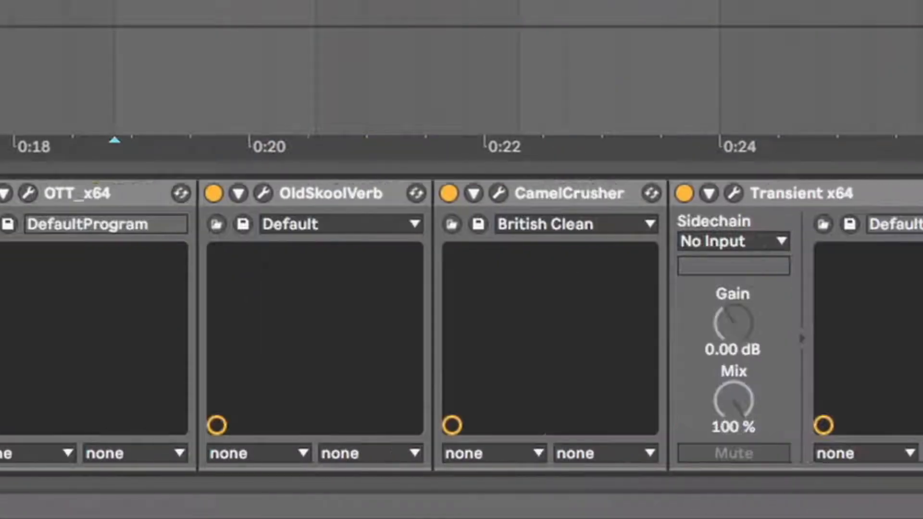
{"action": "scroll", "coordinate": [462, 327], "scroll_direction": "right", "scroll_amount": 15}
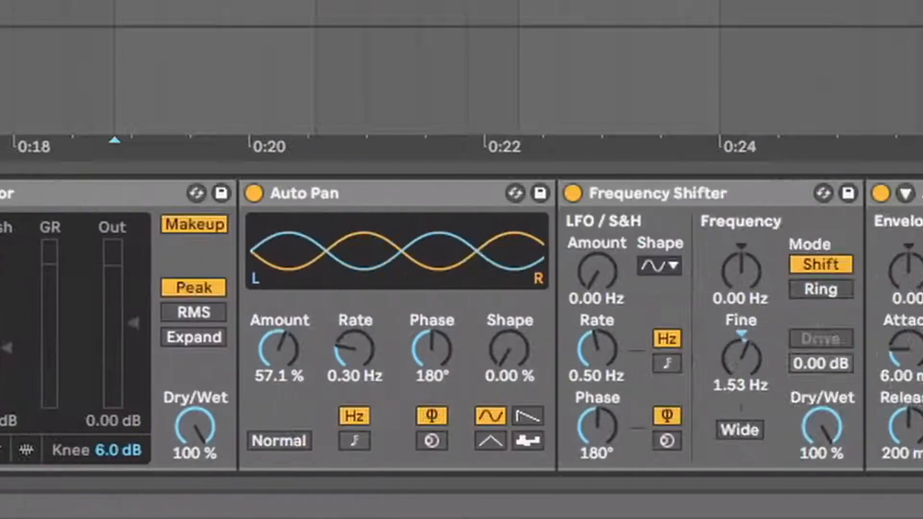
{"action": "scroll", "coordinate": [462, 327], "scroll_direction": "right", "scroll_amount": 15}
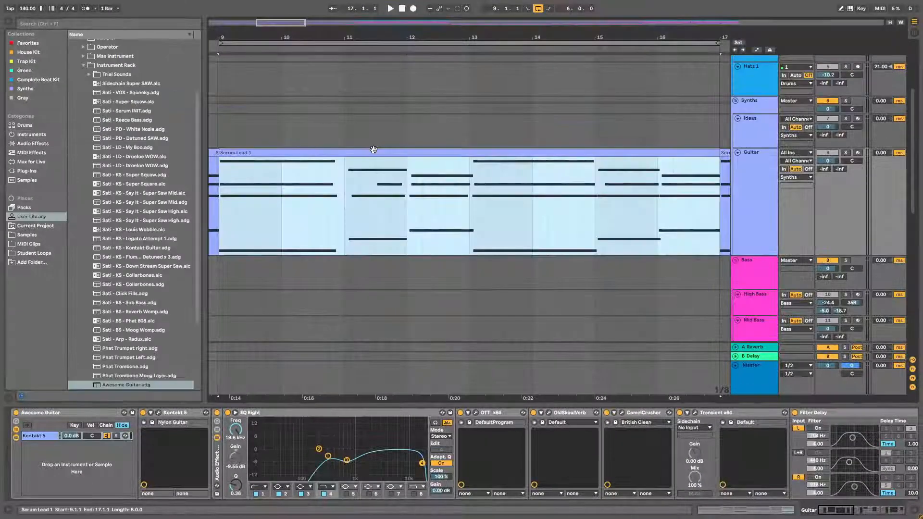
- Paste the Serum Lead 1 clip into the Guitar track's first slot in Session View
{"action": "key", "text": "Tab"}
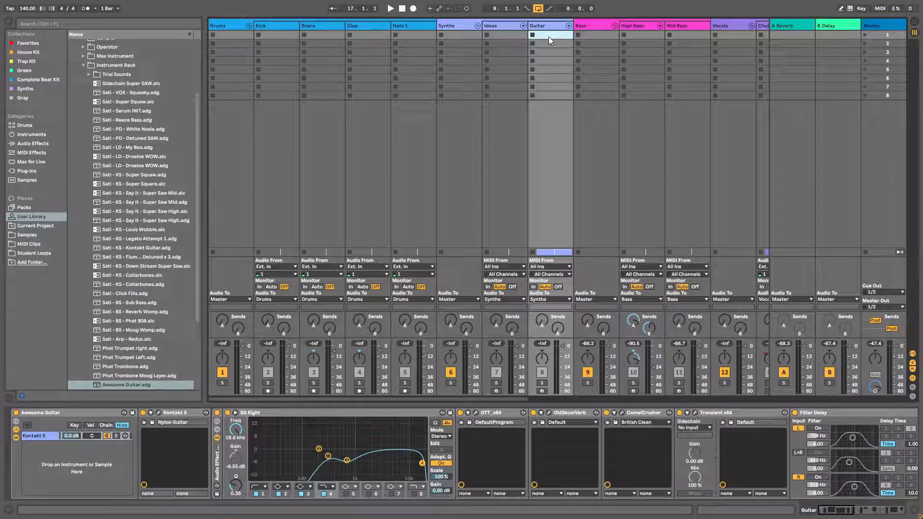
{"action": "key", "text": "ctrl+v"}
{"action": "left_click_drag", "start_coordinate": [122, 362], "coordinate": [123, 373]}
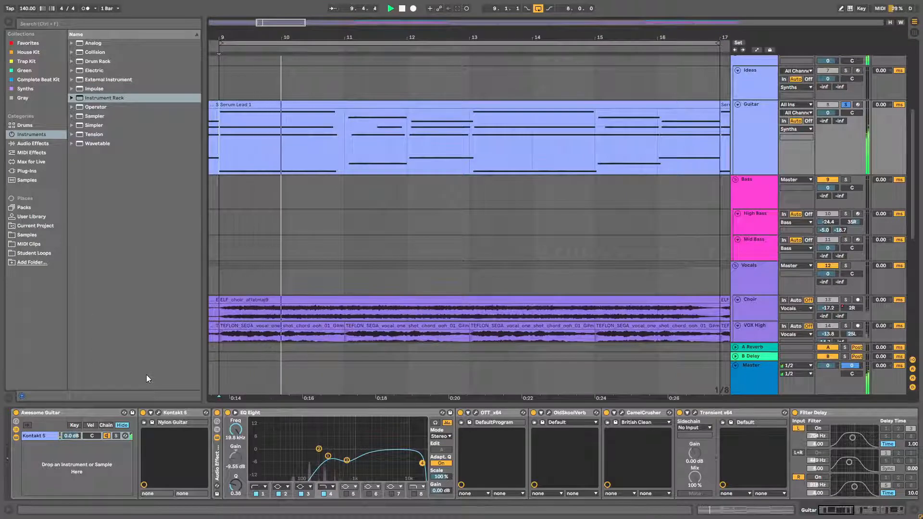
- Save the guitar instrument rack to the User Library as "Awesome Guitar!!"
{"action": "left_click", "coordinate": [133, 413]}
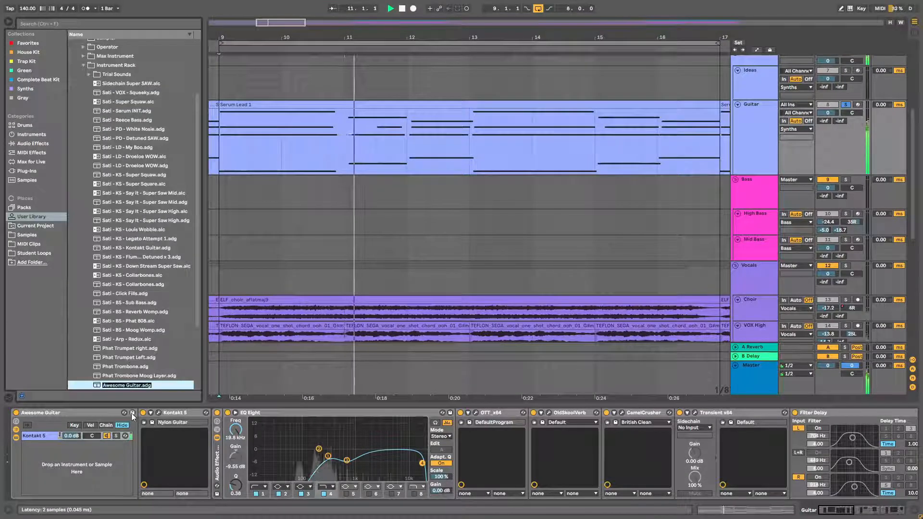
{"action": "type", "text": "A"}
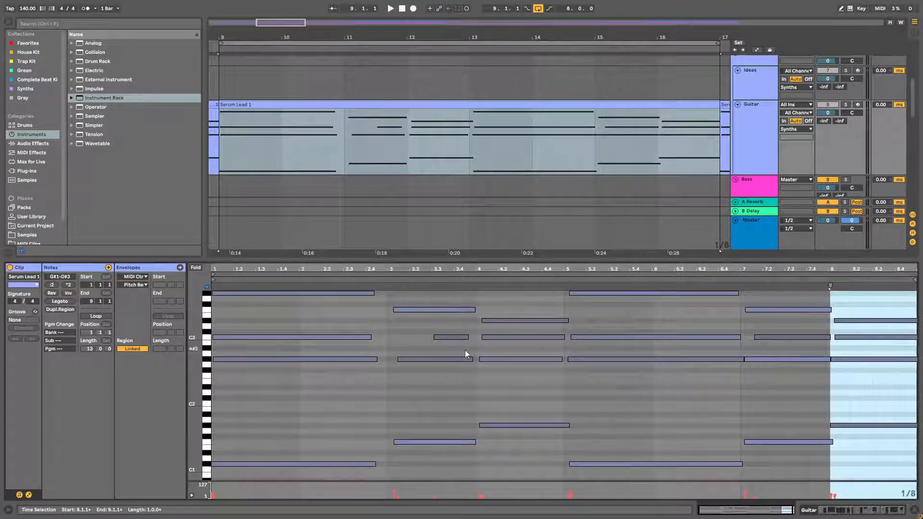
{"action": "left_click", "coordinate": [475, 375]}
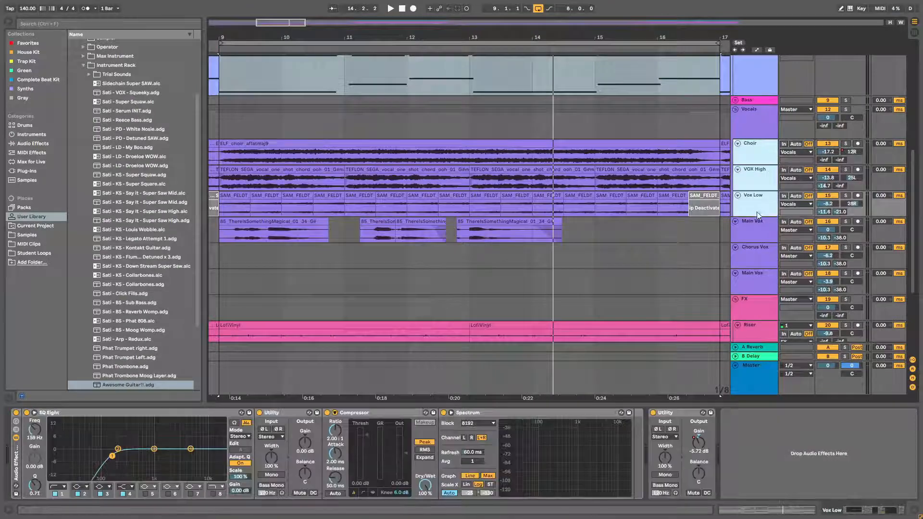
- Enlarge the Choir, VOX High and Vox Low tracks and show the Utility gain automation on the Choir track
{"action": "left_click_drag", "start_coordinate": [757, 217], "coordinate": [757, 241]}
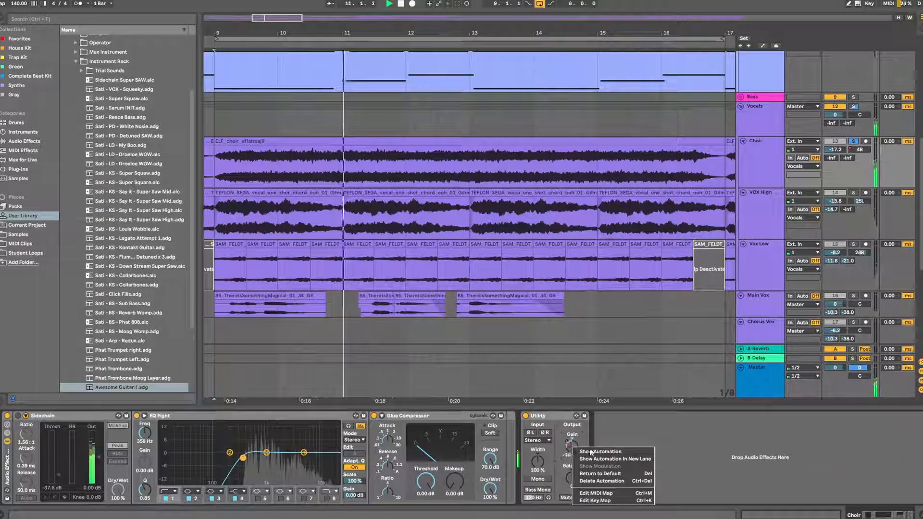
{"action": "key", "text": "a"}
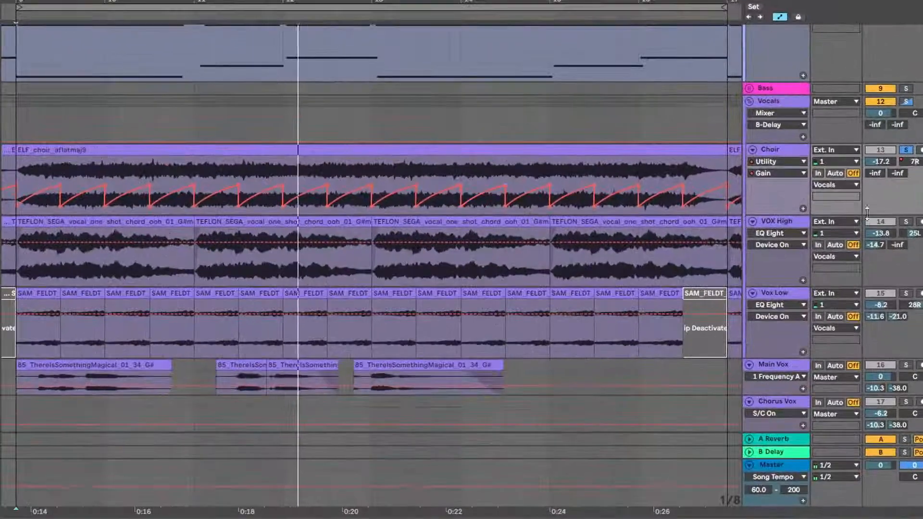
- Solo the VOX High and Vox Low tracks alongside the Choir during playback, and select the VOX High track
{"action": "left_click", "coordinate": [906, 222]}
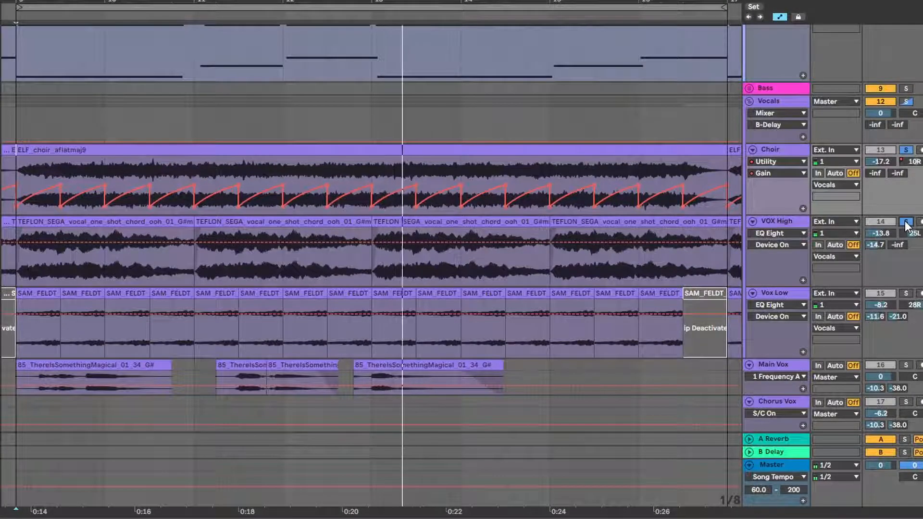
{"action": "left_click", "coordinate": [782, 222]}
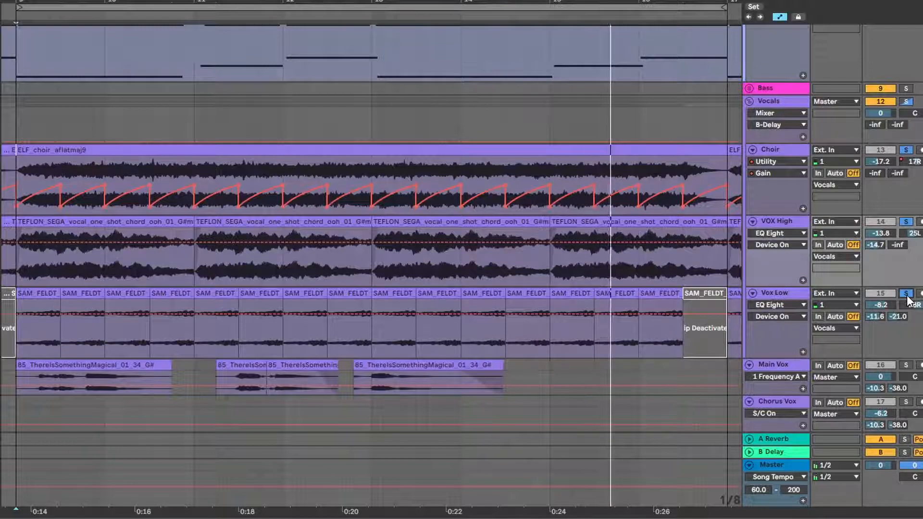
- Enlarge the second Main Vox track and toggle the fold of the Bass group
{"action": "scroll", "coordinate": [683, 197], "scroll_direction": "up", "scroll_amount": 3}
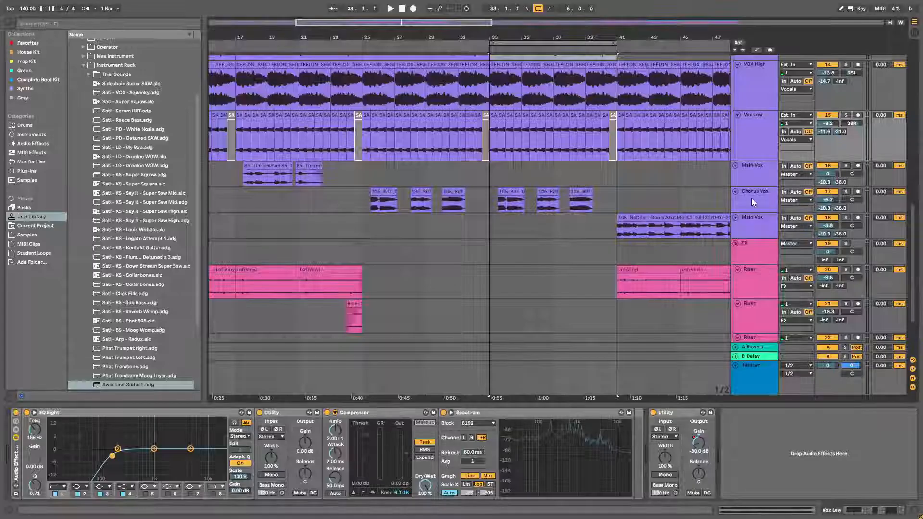
{"action": "left_click", "coordinate": [759, 234]}
{"action": "left_click_drag", "start_coordinate": [756, 239], "coordinate": [757, 252]}
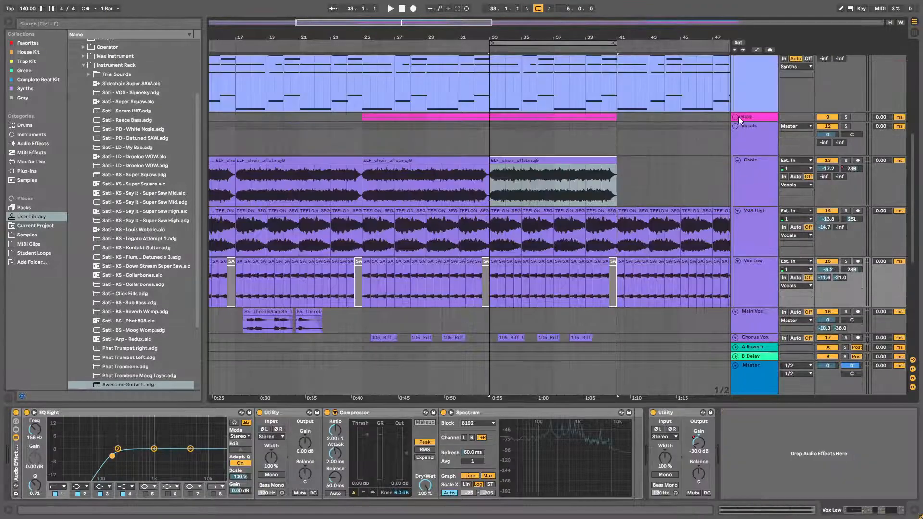
{"action": "left_click", "coordinate": [737, 117]}
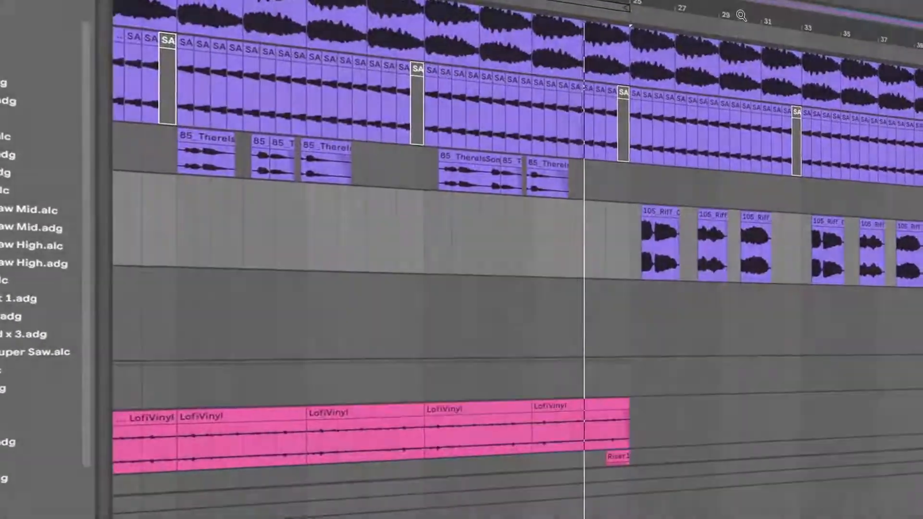
- Examine how the vocal, FX, drum and guitar clips are arranged across the timeline during playback
{"action": "left_click_drag", "start_coordinate": [741, 15], "coordinate": [641, 1]}
{"action": "left_click_drag", "start_coordinate": [549, 3], "coordinate": [792, 39]}
{"action": "scroll", "coordinate": [754, 296], "scroll_direction": "up", "scroll_amount": 10}
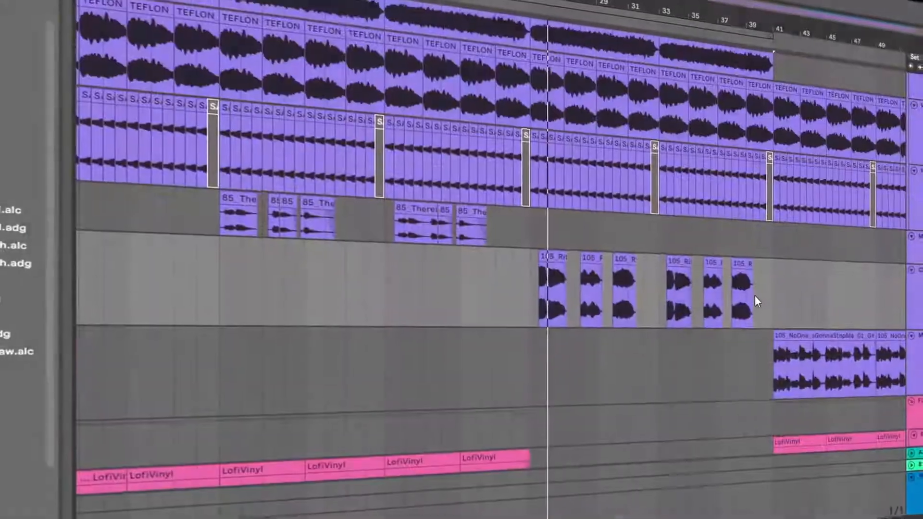
{"action": "scroll", "coordinate": [749, 294], "scroll_direction": "up", "scroll_amount": 10}
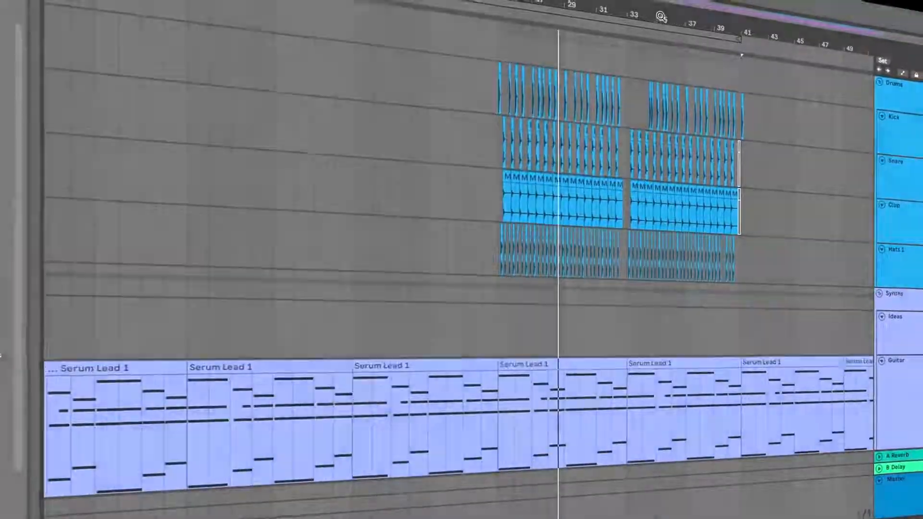
{"action": "left_click_drag", "start_coordinate": [660, 17], "coordinate": [637, 36]}
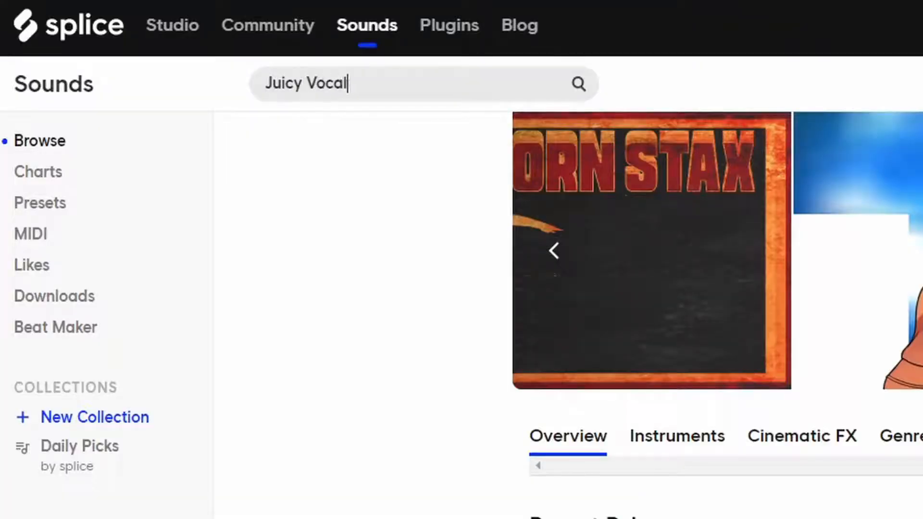
- Switch to Splice Sounds, search for "Juicy Vocal", look through the vocal samples, and return to the Vocals group in Ableton Live
{"action": "left_click", "coordinate": [339, 81]}
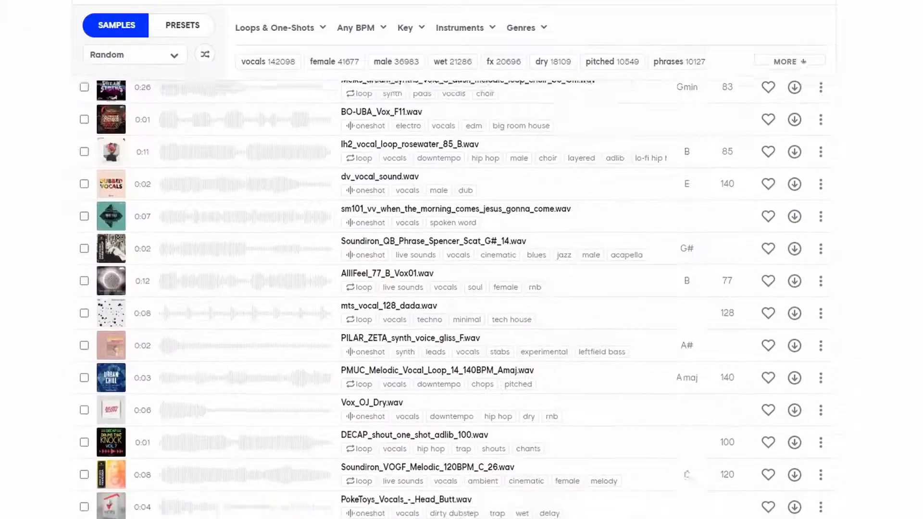
{"action": "scroll", "coordinate": [452, 288], "scroll_direction": "down", "scroll_amount": 7}
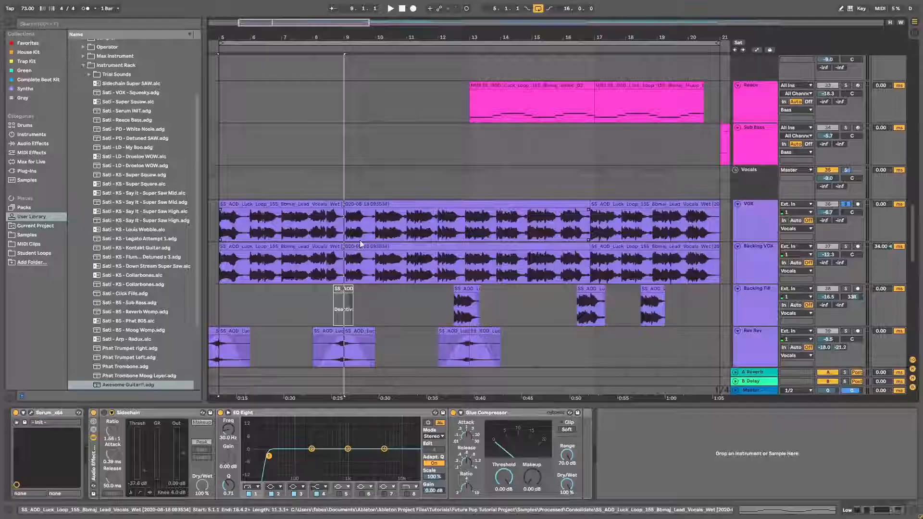
{"action": "left_click", "coordinate": [361, 193]}
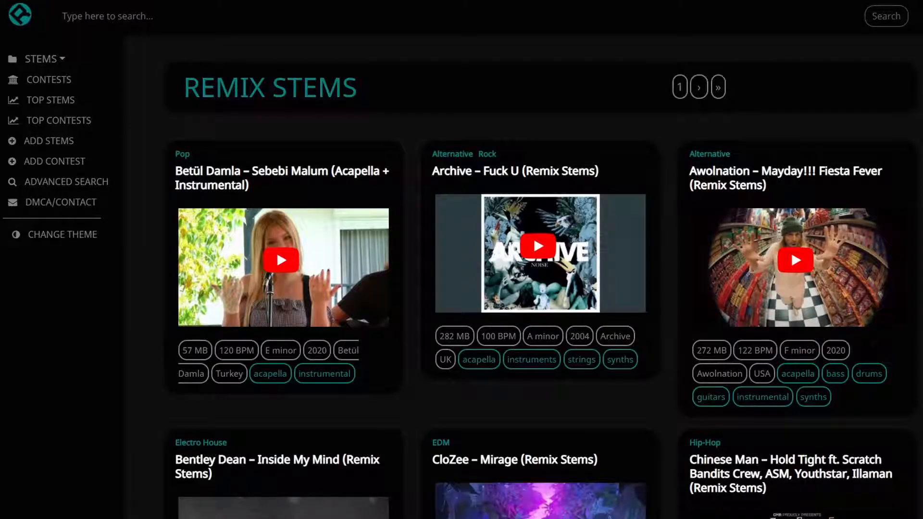
- Switch to the Remix Stems site and look through the listed songs and their acapella, tempo and key tags
{"action": "scroll", "coordinate": [541, 278], "scroll_direction": "down", "scroll_amount": 3}
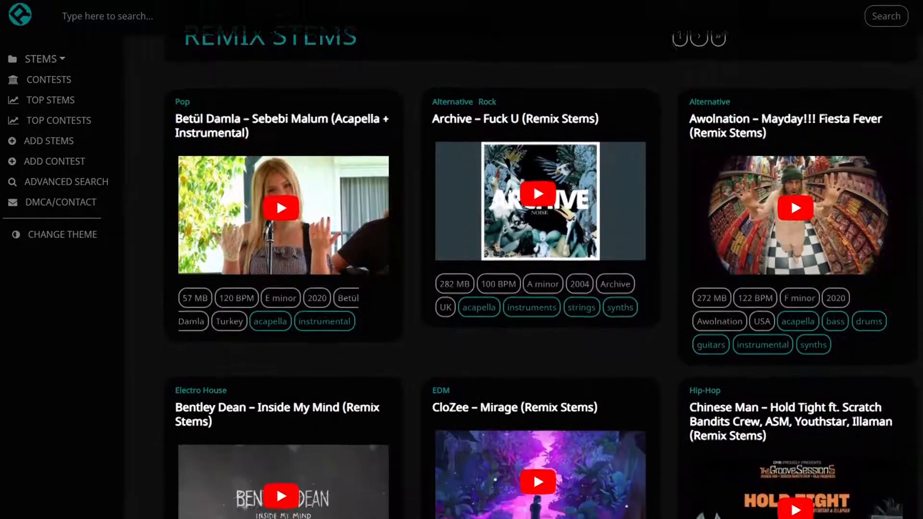
{"action": "scroll", "coordinate": [541, 284], "scroll_direction": "down", "scroll_amount": 4}
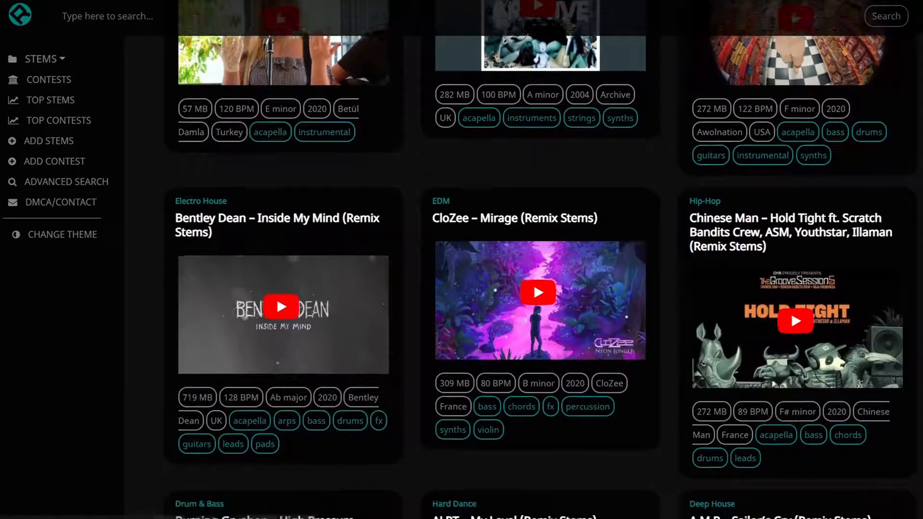
{"action": "scroll", "coordinate": [541, 284], "scroll_direction": "down", "scroll_amount": 4}
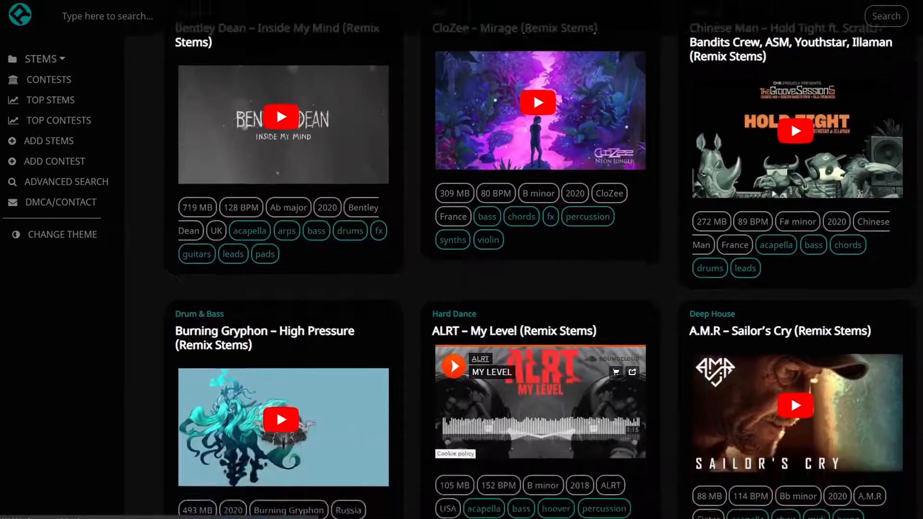
{"action": "scroll", "coordinate": [541, 283], "scroll_direction": "down", "scroll_amount": 2}
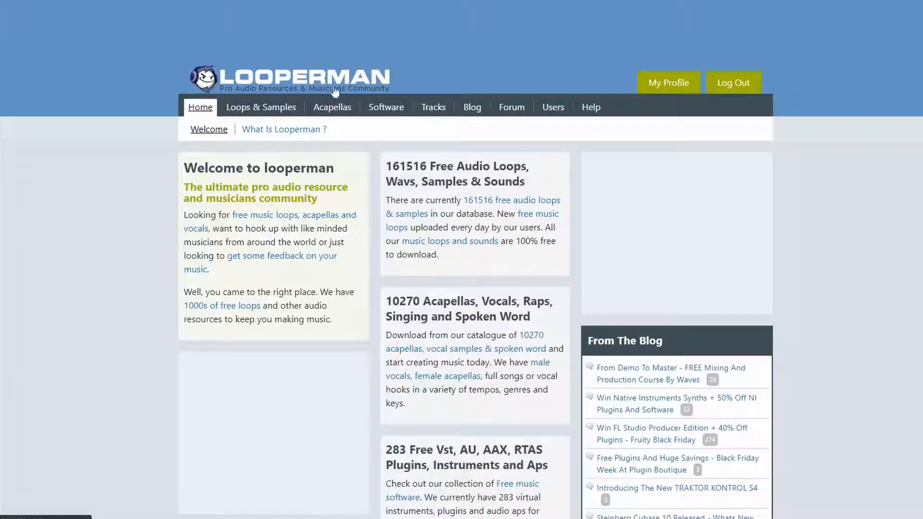
- Switch to Looperman, open the Acapellas section, and look at the listed vocals and the search filters
{"action": "left_click", "coordinate": [333, 108]}
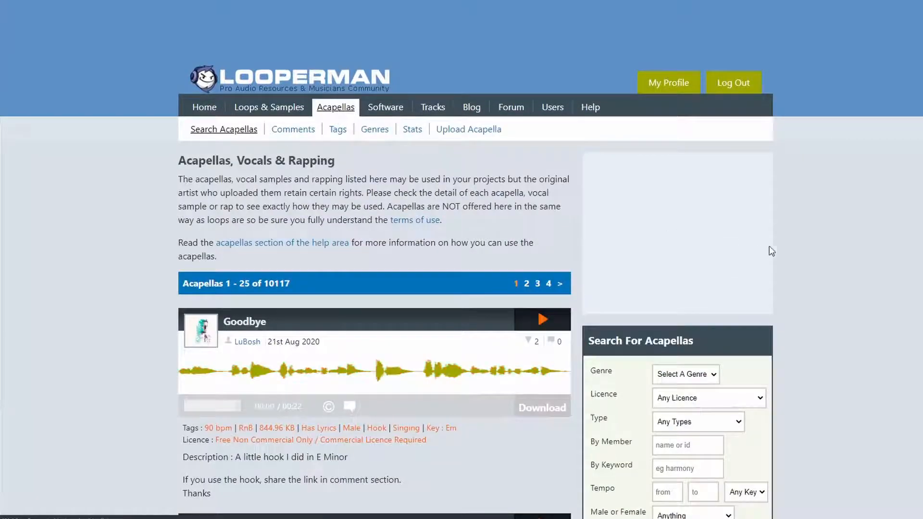
{"action": "scroll", "coordinate": [772, 251], "scroll_direction": "down", "scroll_amount": 4}
{"action": "left_click", "coordinate": [718, 189]}
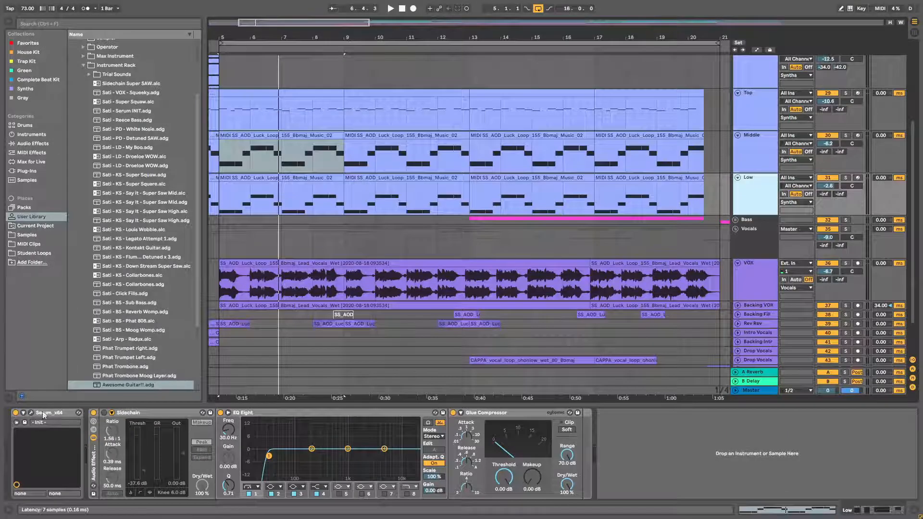
- Switch to Ableton Live and open the Low track's Serum instrument with its preset selector
{"action": "left_click", "coordinate": [31, 413]}
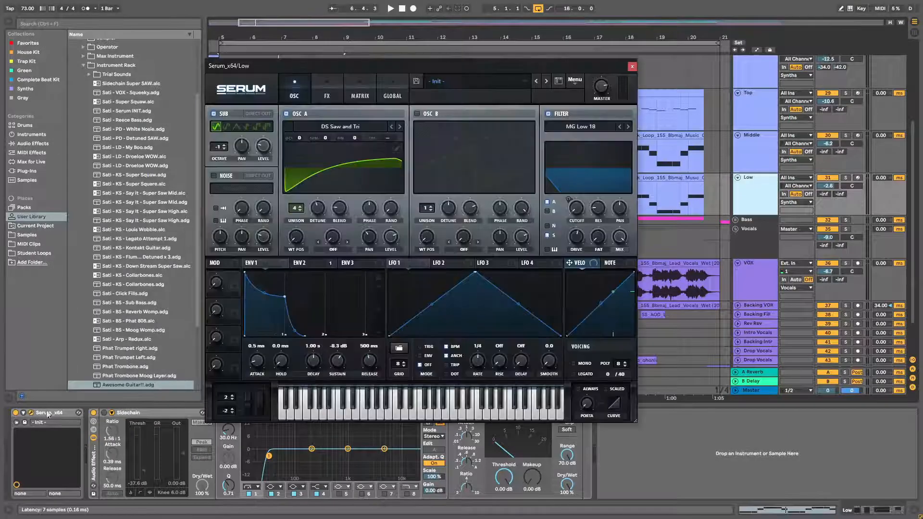
{"action": "left_click", "coordinate": [495, 82]}
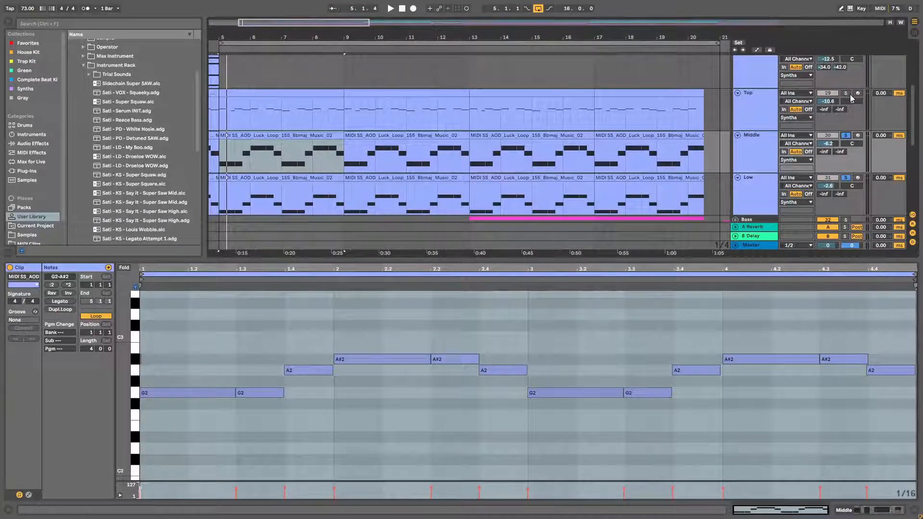
- Select the Top track's clip starting at bar 5, and solo the Long Riser track in the FX group
{"action": "left_click", "coordinate": [236, 107]}
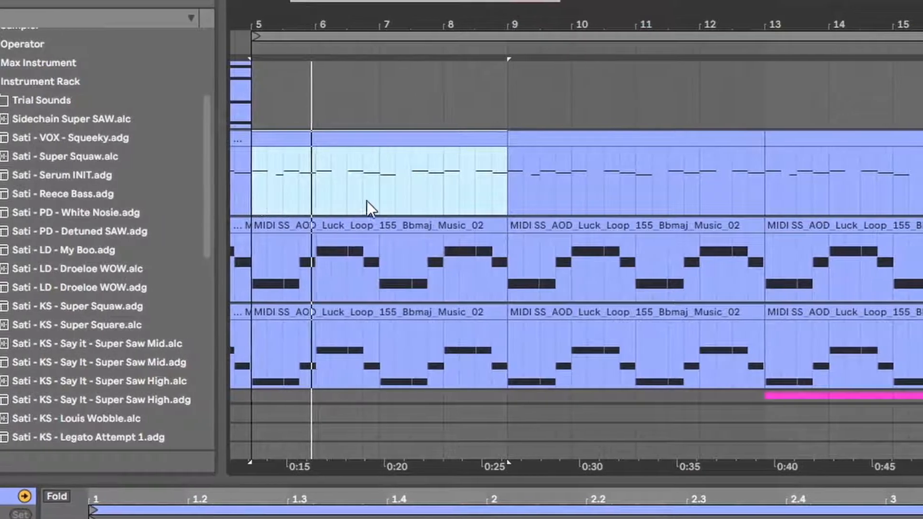
{"action": "left_click_drag", "start_coordinate": [883, 478], "coordinate": [884, 518]}
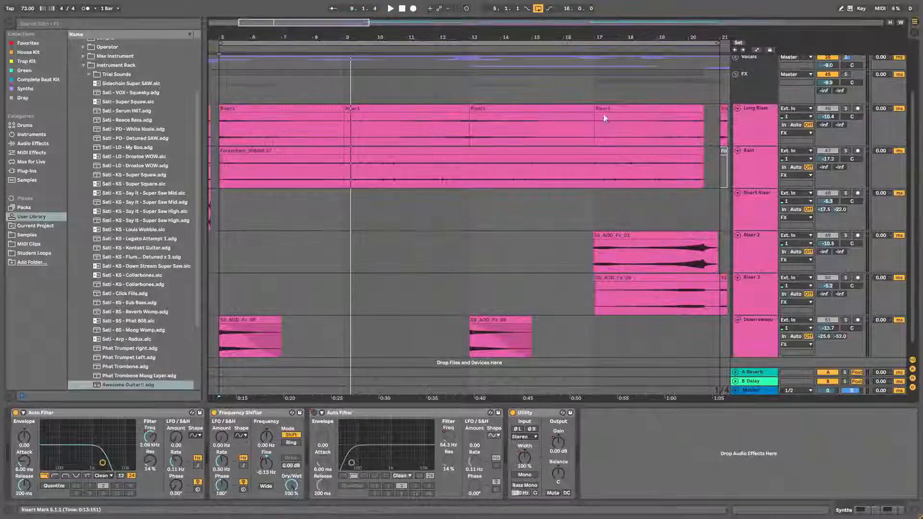
{"action": "left_click", "coordinate": [847, 108]}
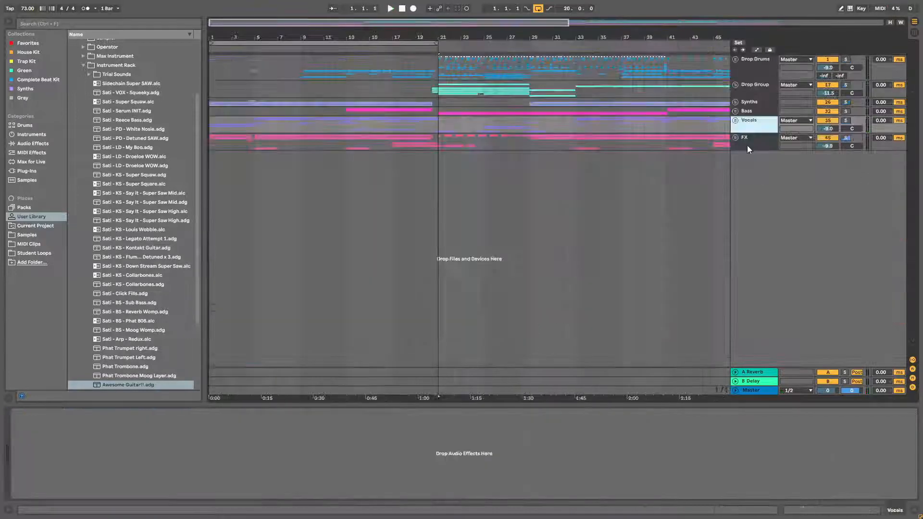
- Select the FX group and unfold the FX, Vocals, Bass, Synths, Drop Group and Drop Drums groups
{"action": "left_click", "coordinate": [747, 145]}
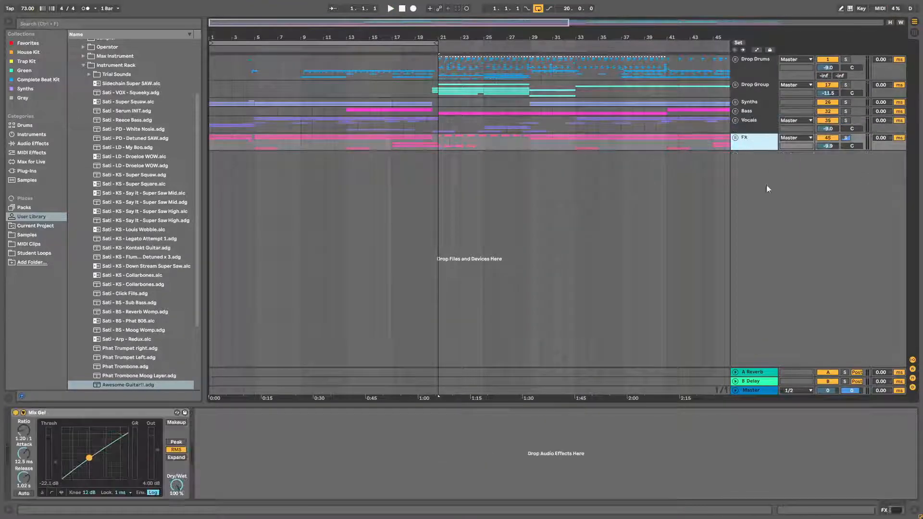
{"action": "left_click", "coordinate": [737, 140]}
{"action": "left_click", "coordinate": [735, 121]}
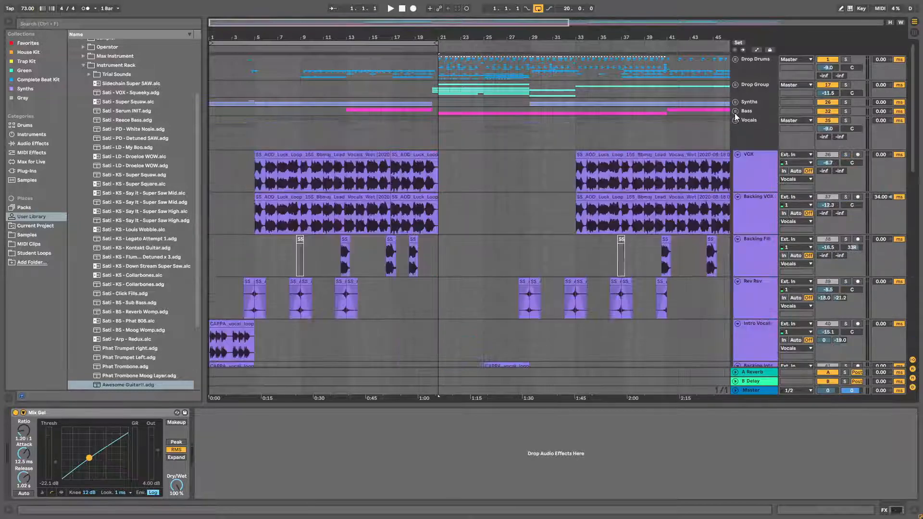
{"action": "left_click", "coordinate": [735, 112]}
{"action": "left_click", "coordinate": [736, 103]}
{"action": "left_click", "coordinate": [736, 85]}
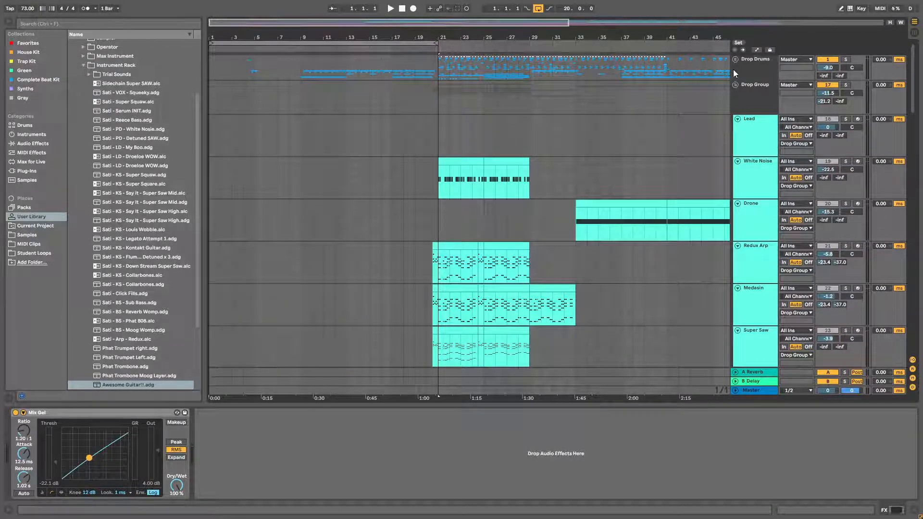
{"action": "left_click", "coordinate": [735, 60]}
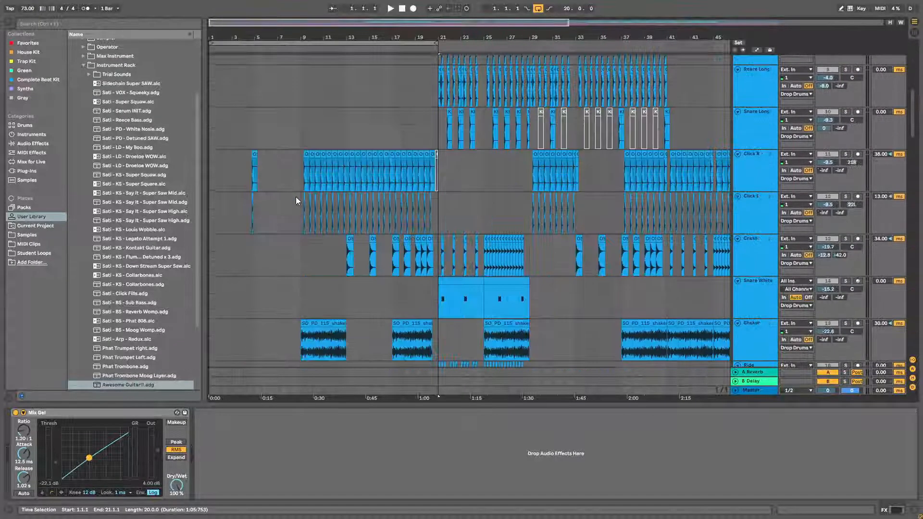
- Examine the tracks inside the Drop Drums and Drop Group groups during playback, from the kicks down to the super saws
{"action": "scroll", "coordinate": [284, 211], "scroll_direction": "down", "scroll_amount": 10}
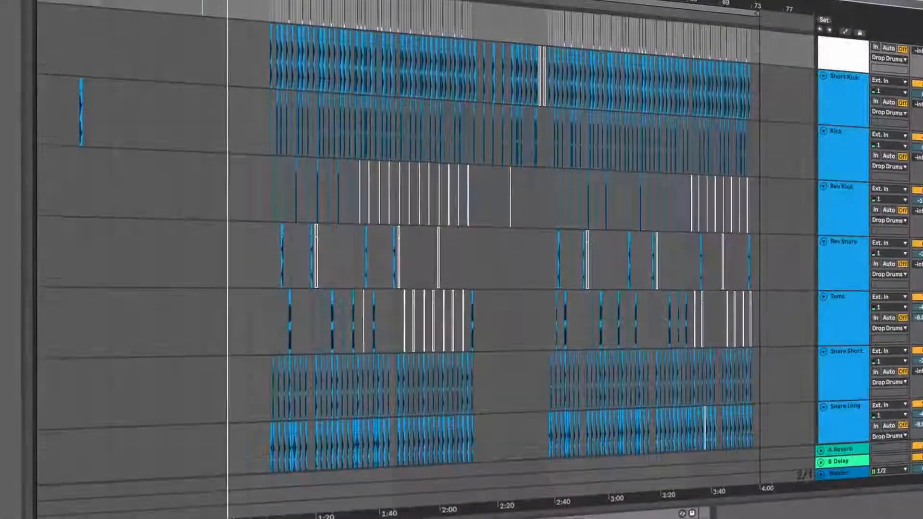
{"action": "scroll", "coordinate": [433, 241], "scroll_direction": "down", "scroll_amount": 8}
{"action": "scroll", "coordinate": [433, 217], "scroll_direction": "down", "scroll_amount": 10}
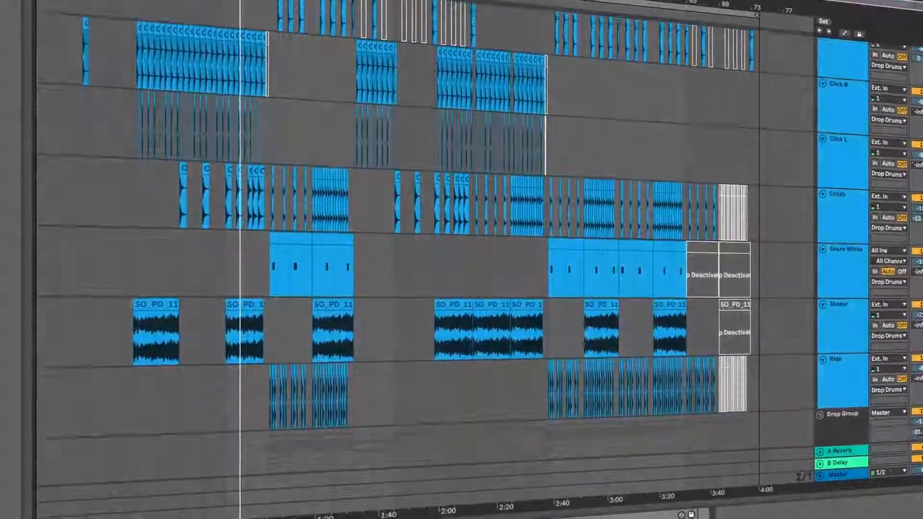
{"action": "scroll", "coordinate": [433, 216], "scroll_direction": "down", "scroll_amount": 11}
{"action": "scroll", "coordinate": [432, 217], "scroll_direction": "down", "scroll_amount": 8}
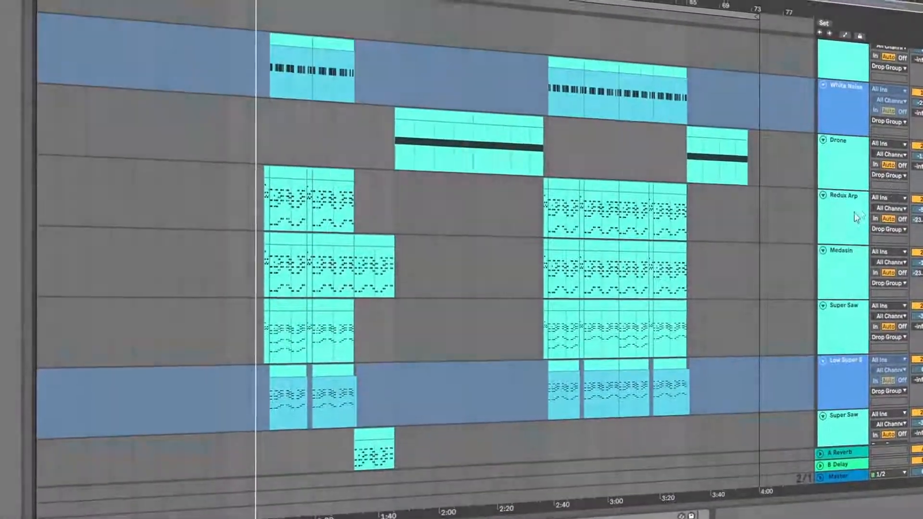
- Select the Medasin track's first clip, view its Serum instrument, close it, and select the Super Saw clip below
{"action": "left_click", "coordinate": [500, 236]}
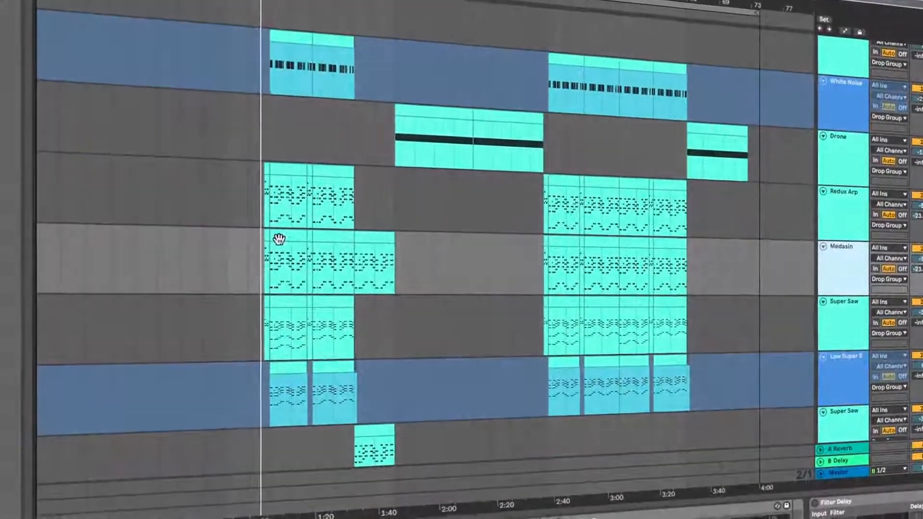
{"action": "left_click", "coordinate": [278, 240]}
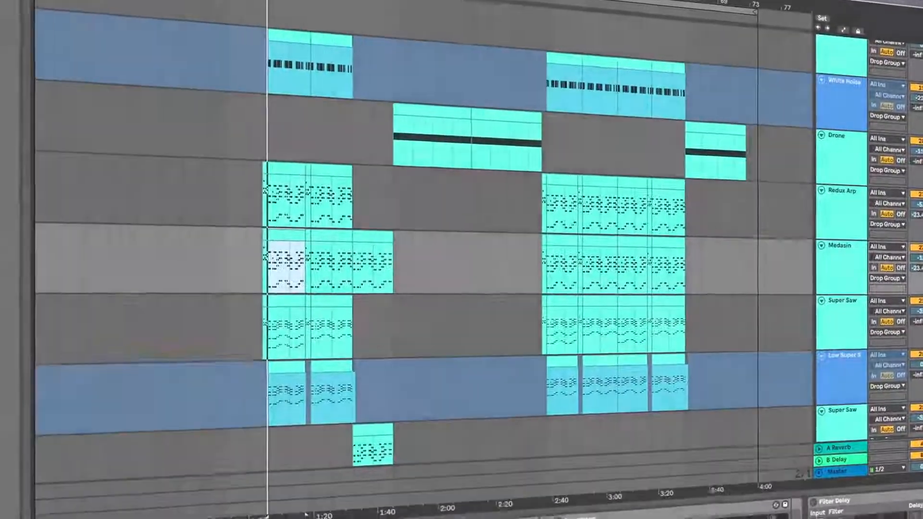
{"action": "left_click", "coordinate": [305, 518]}
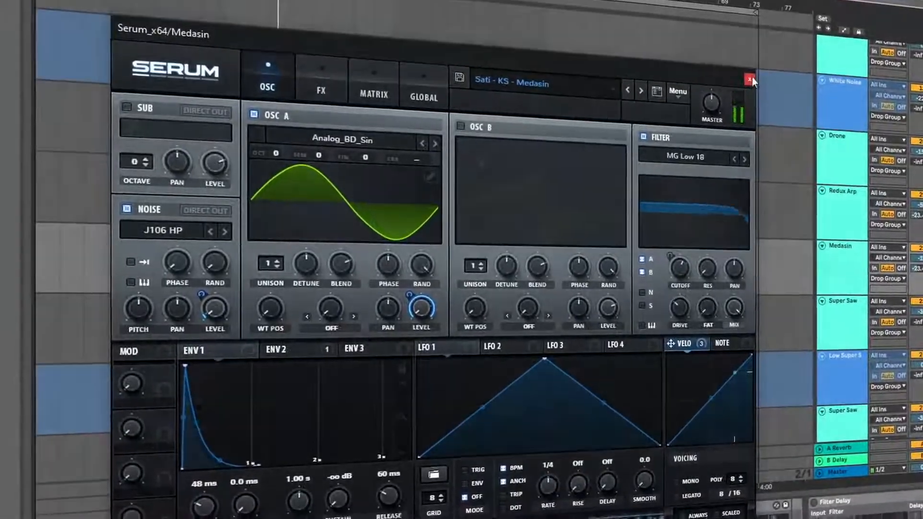
{"action": "left_click", "coordinate": [751, 83]}
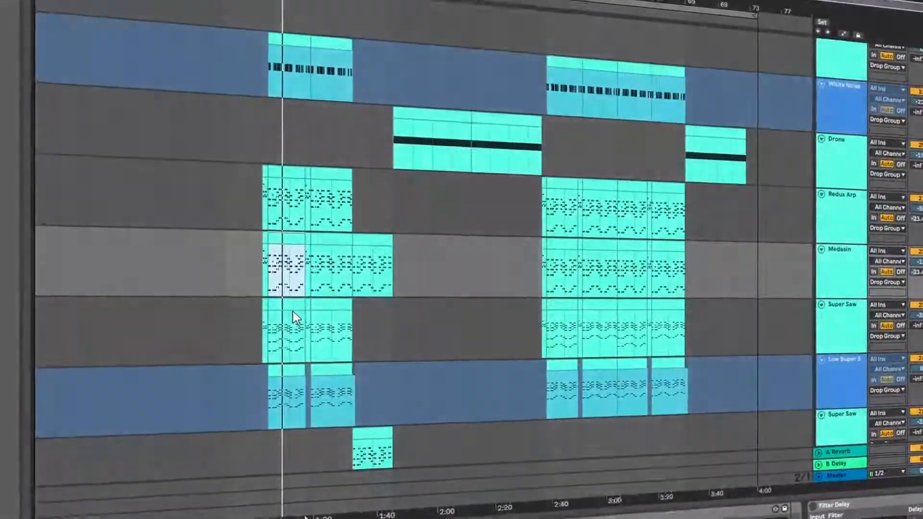
{"action": "left_click", "coordinate": [292, 312]}
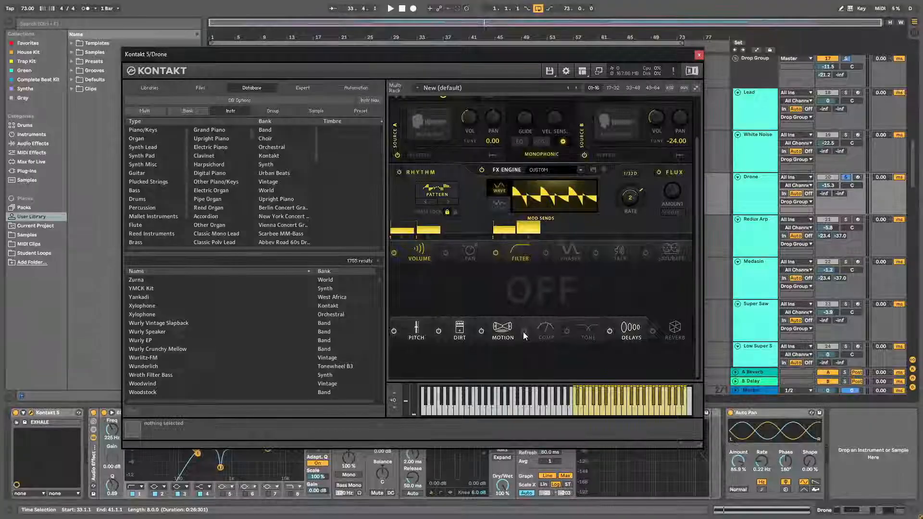
- Toggle the Comp effect in the Drone track's Kontakt instrument
{"action": "left_click", "coordinate": [524, 332]}
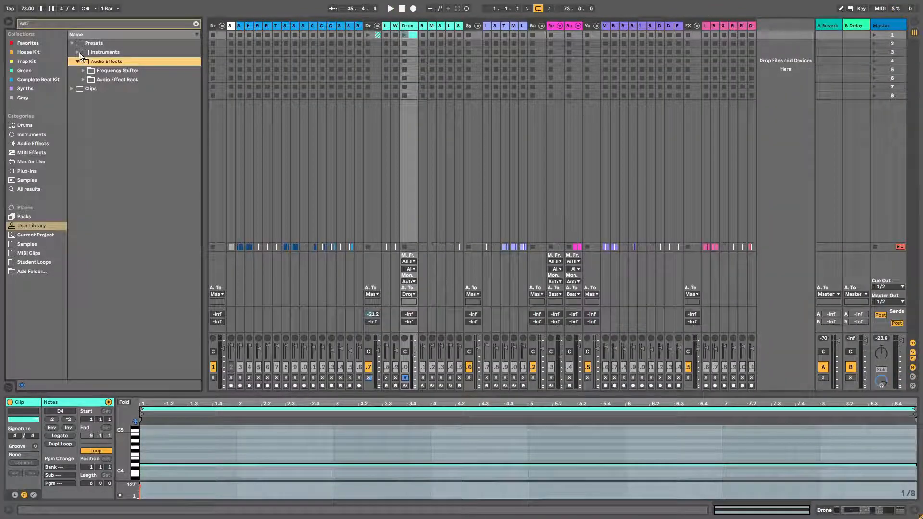
- Search the User Library for "sati" and expand the Instrument Rack folder under Instruments
{"action": "left_click", "coordinate": [82, 61]}
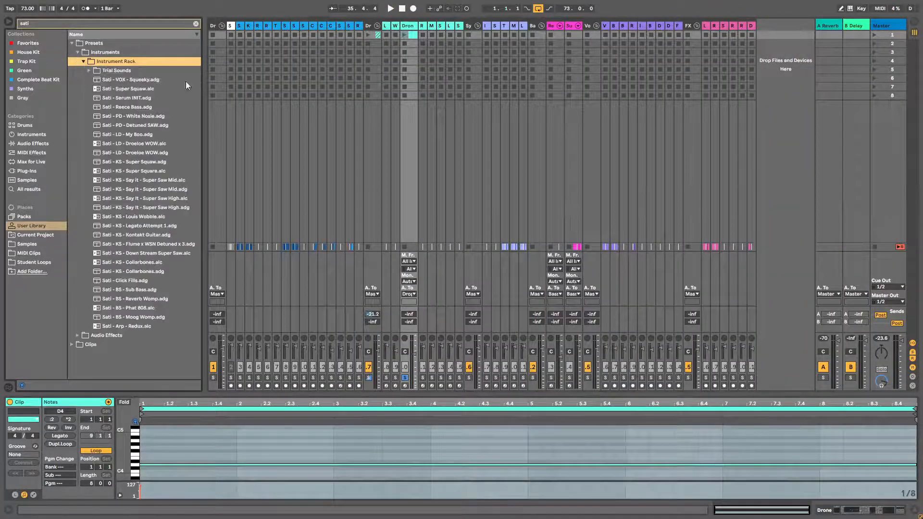